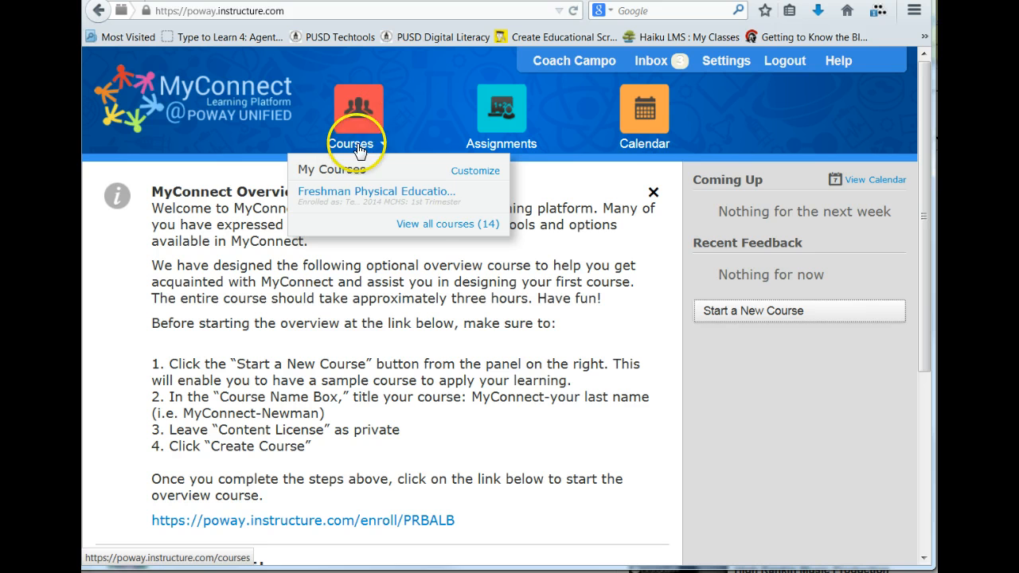
# Step: Customize the course list to add Adv_FootBall/Wtgs - Master and the 1st Trimester Advanced Football/Weight Training and Advanced Wrestling/Weight Training courses
pyautogui.click(435, 226)
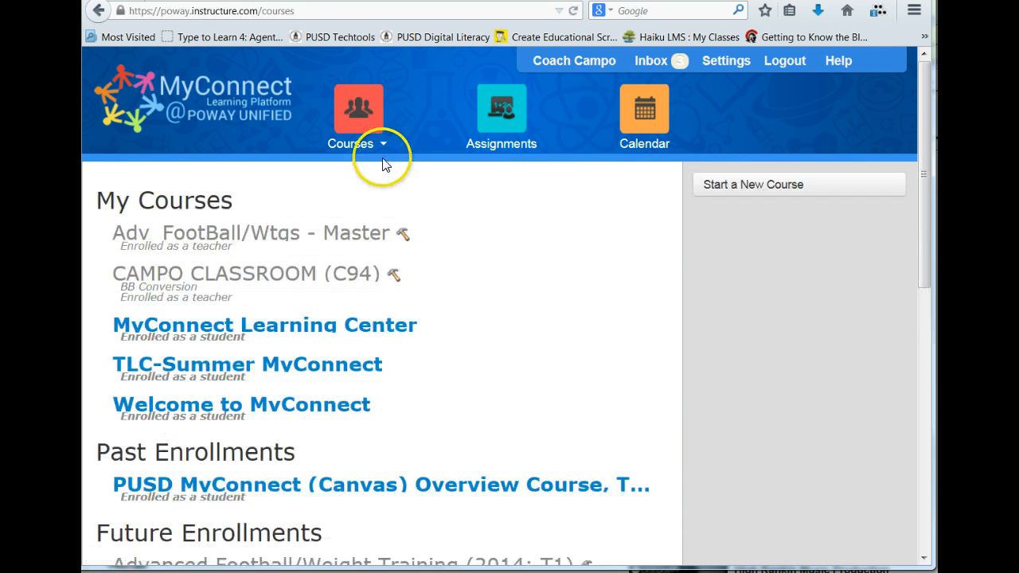
pyautogui.moveTo(363, 115)
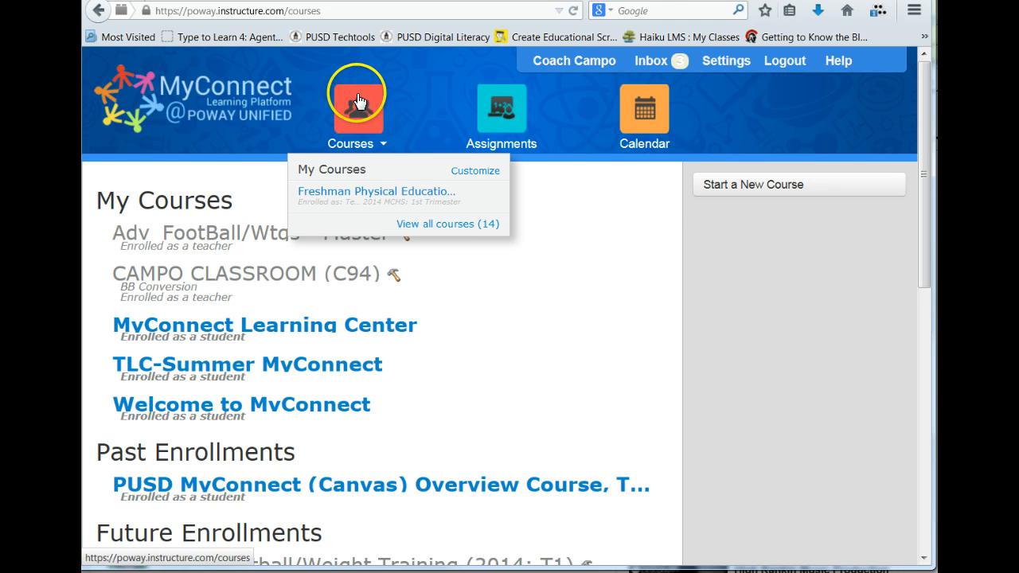
pyautogui.click(475, 172)
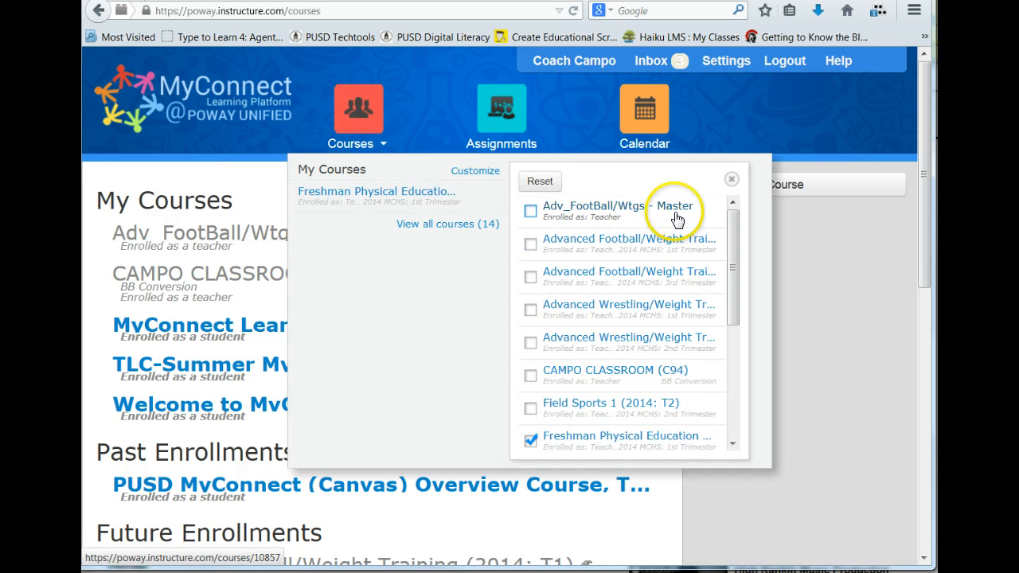
pyautogui.moveTo(735, 235); pyautogui.dragTo(723, 370)
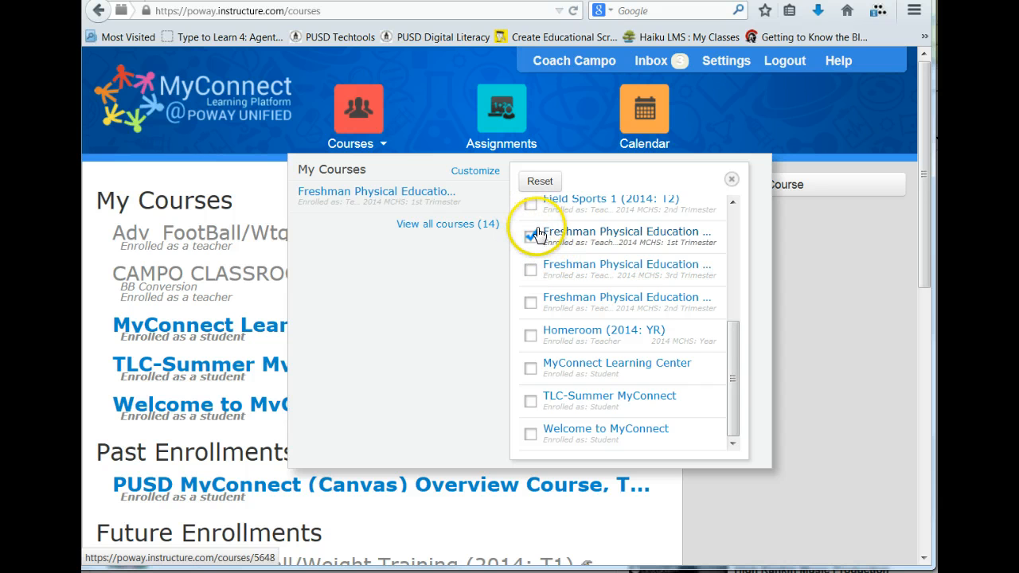
pyautogui.moveTo(732, 353); pyautogui.dragTo(714, 224)
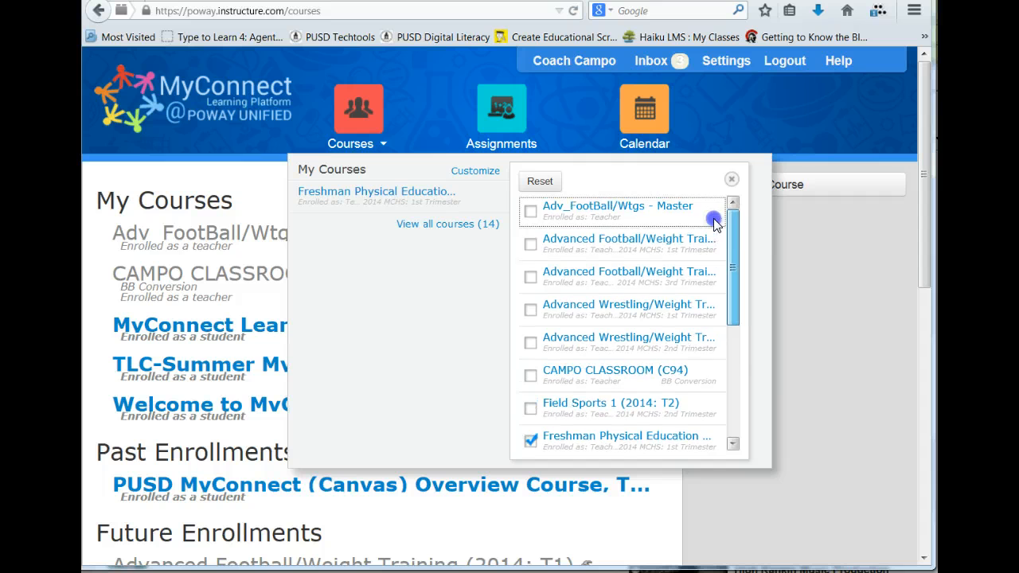
pyautogui.click(530, 211)
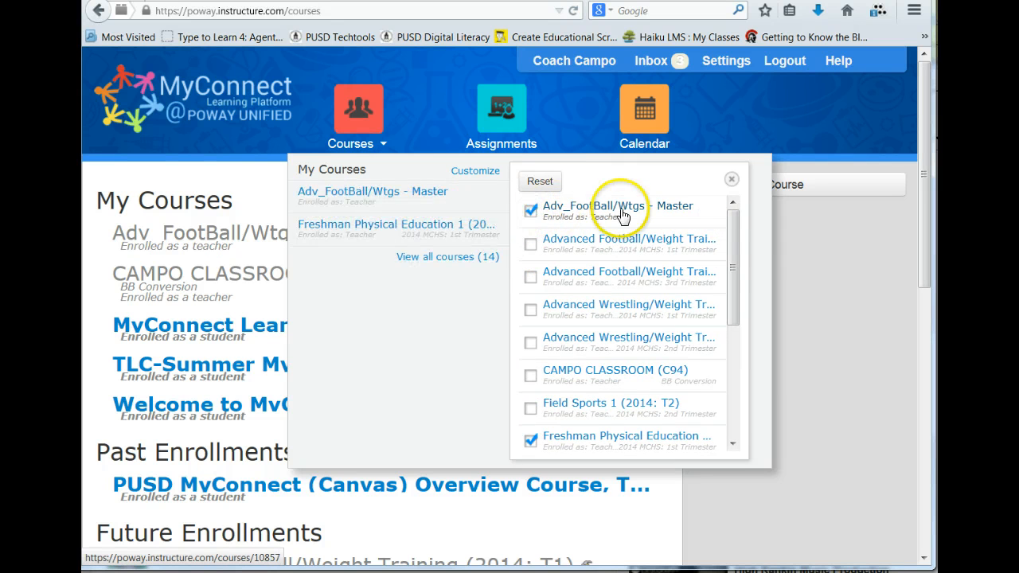
pyautogui.click(531, 246)
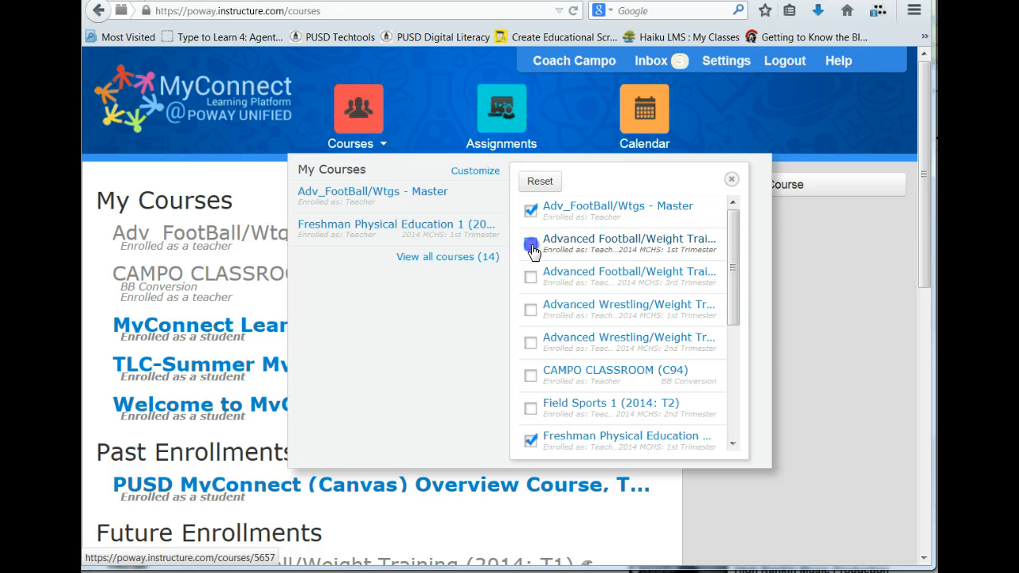
pyautogui.click(531, 310)
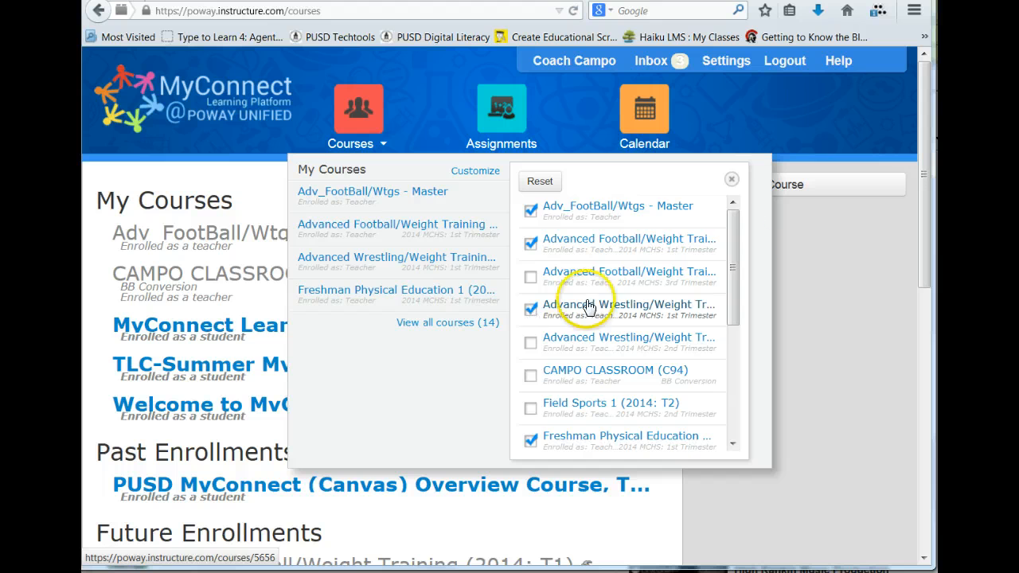
pyautogui.click(731, 179)
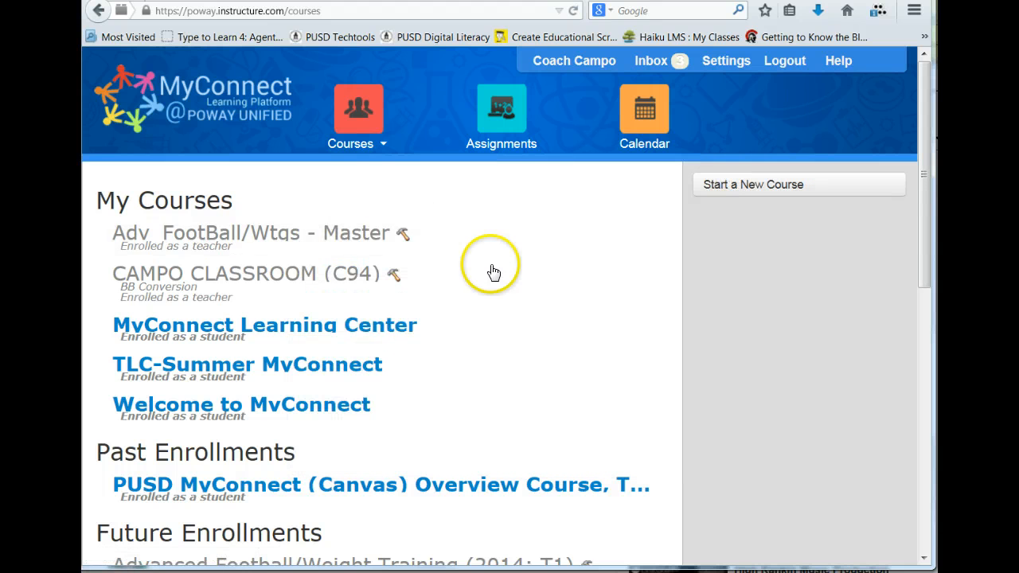
# Step: Review the customized course shortcuts and the BB Conversion classroom course (C94) in the full course list
pyautogui.click(358, 111)
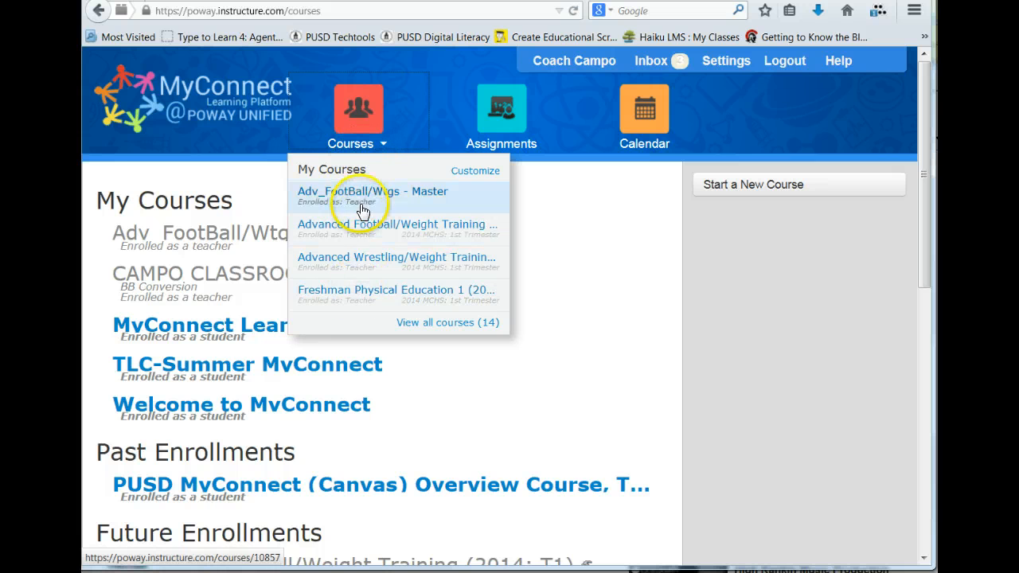
pyautogui.click(345, 301)
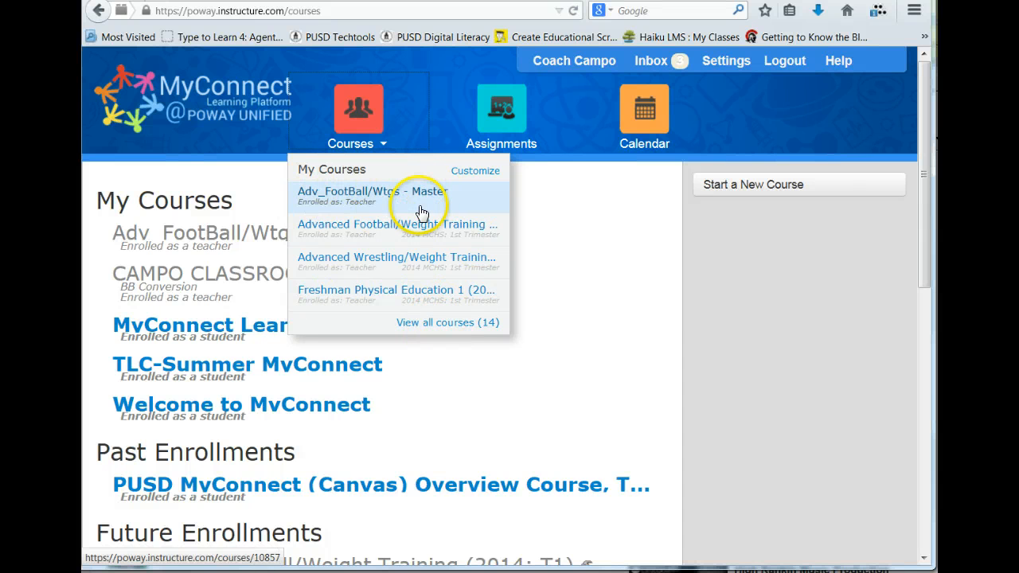
pyautogui.click(448, 322)
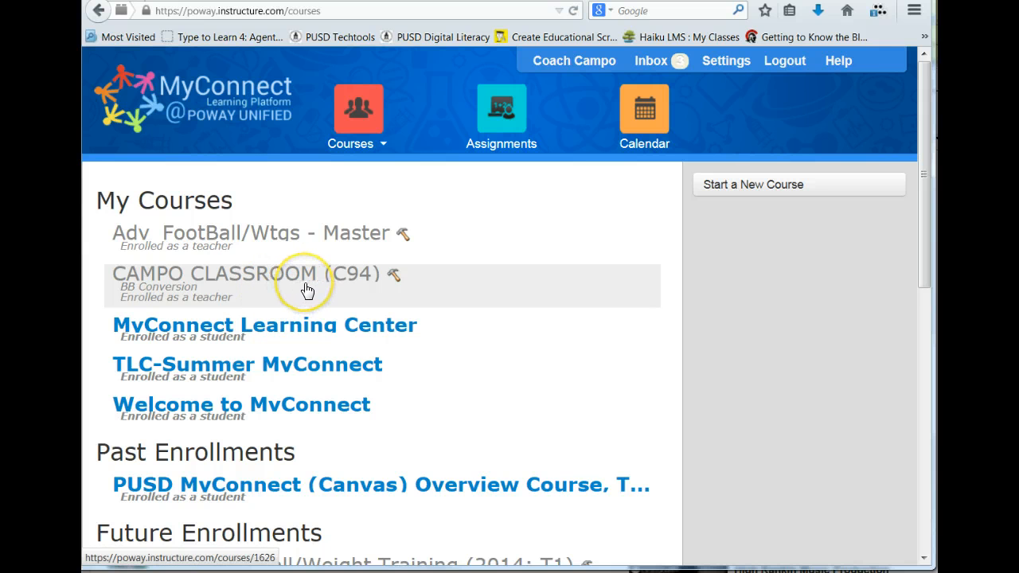
pyautogui.click(205, 281)
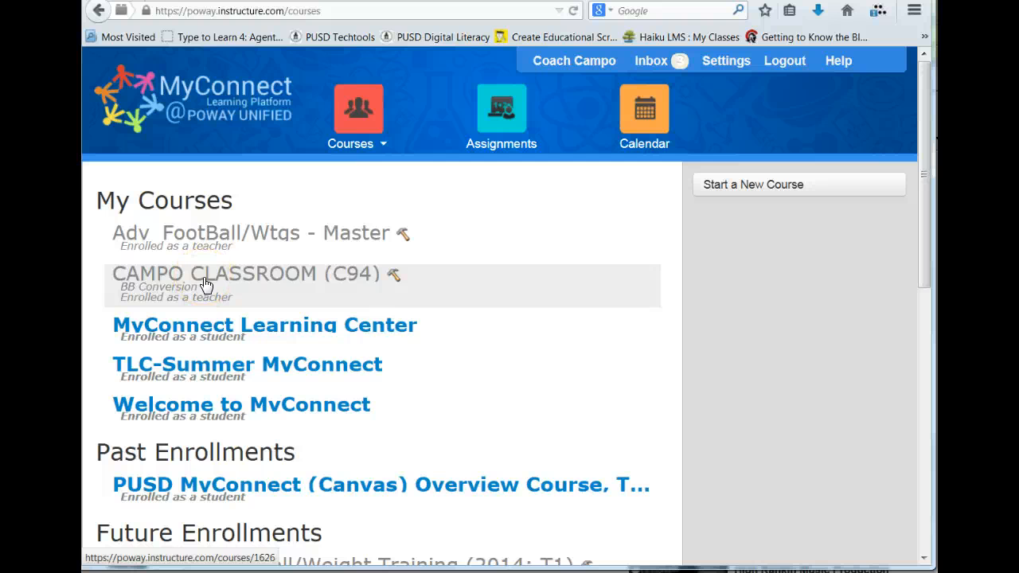
pyautogui.click(203, 283)
pyautogui.click(261, 285)
pyautogui.click(256, 243)
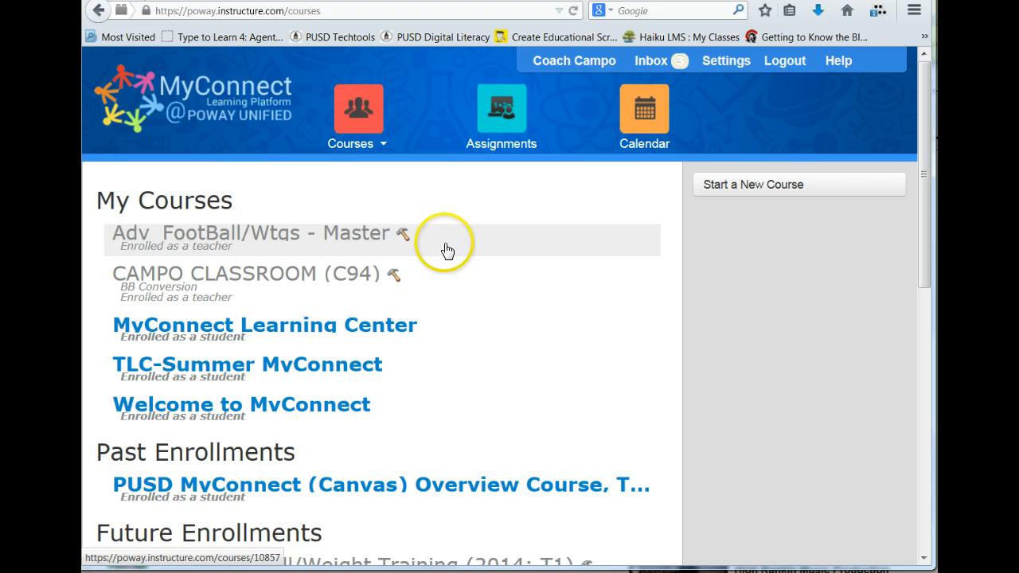
# Step: Open the Adv_FootBall/Wtgs - Master course and go to its content import page from the course settings
pyautogui.click(213, 236)
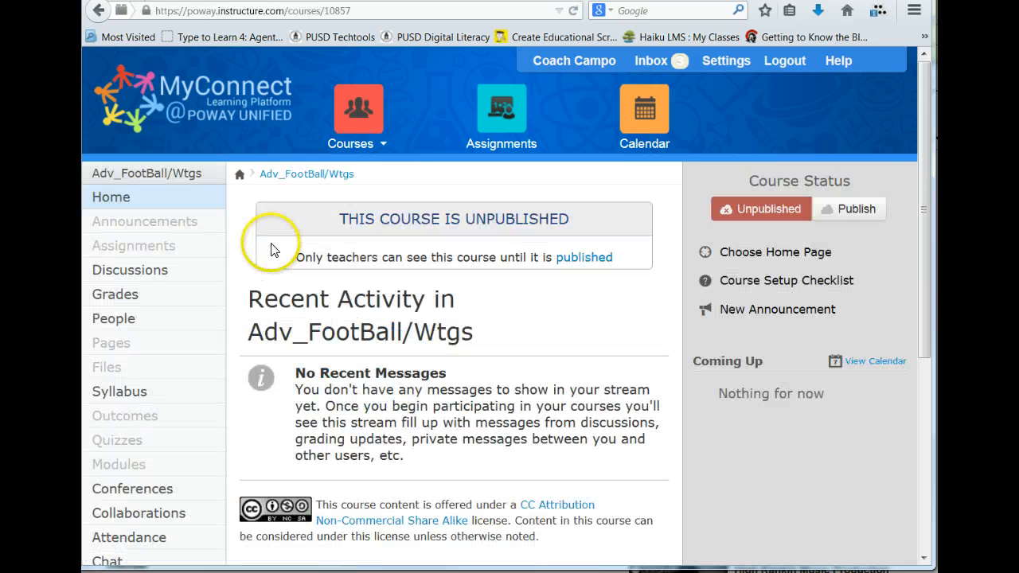
pyautogui.scroll(-5, 160, 434)
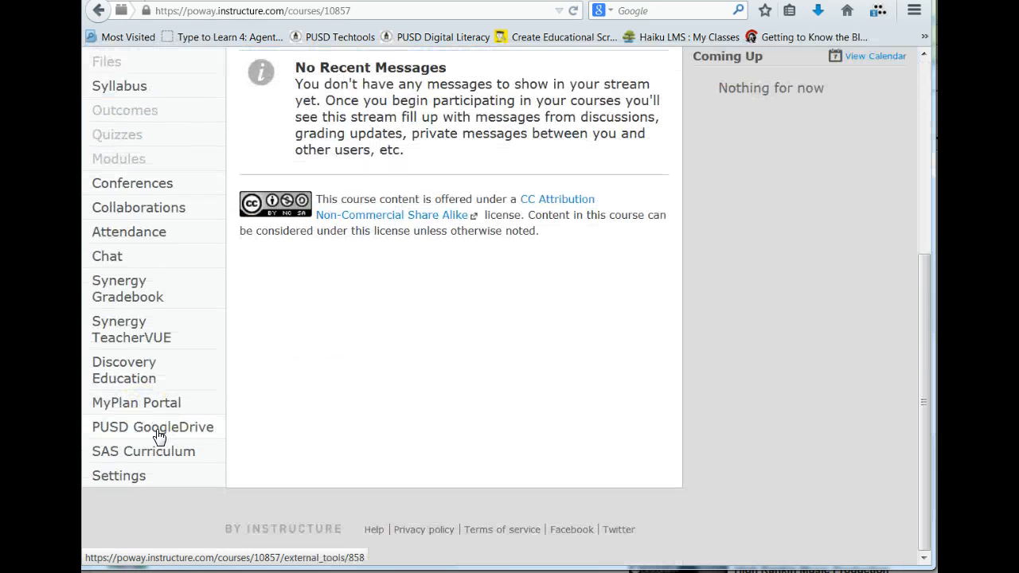
pyautogui.click(112, 476)
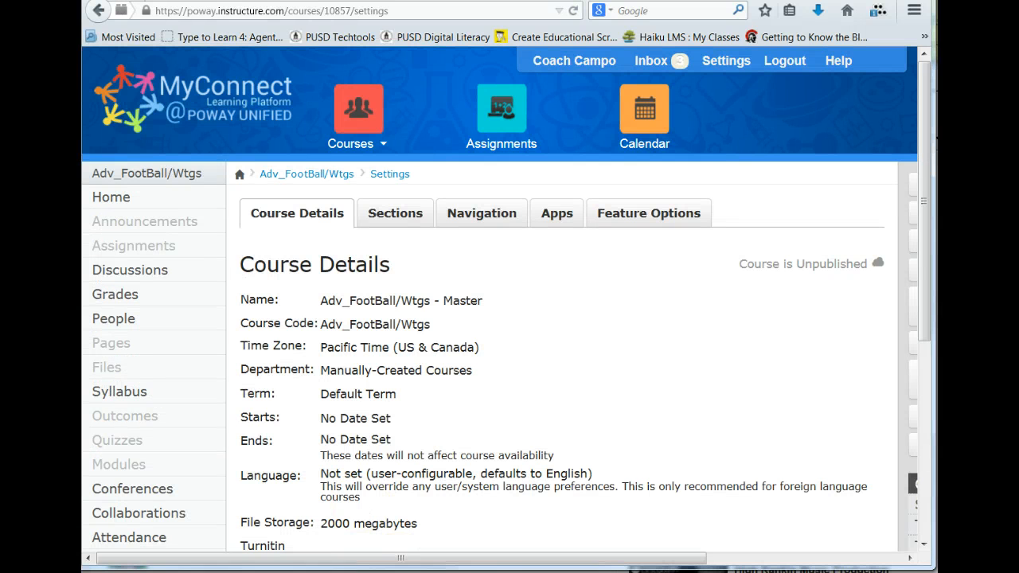
pyautogui.moveTo(488, 557); pyautogui.dragTo(853, 560)
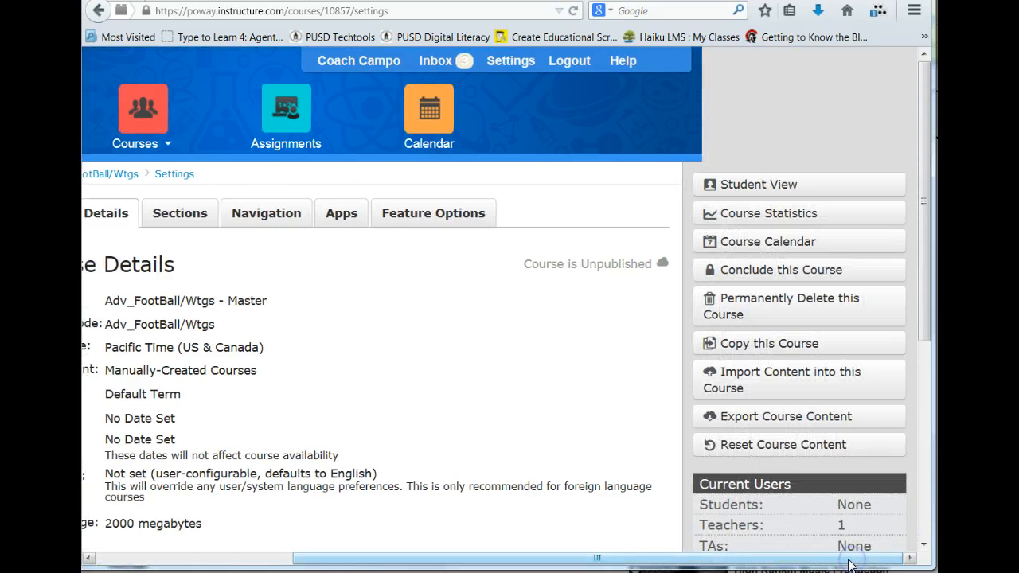
pyautogui.click(746, 375)
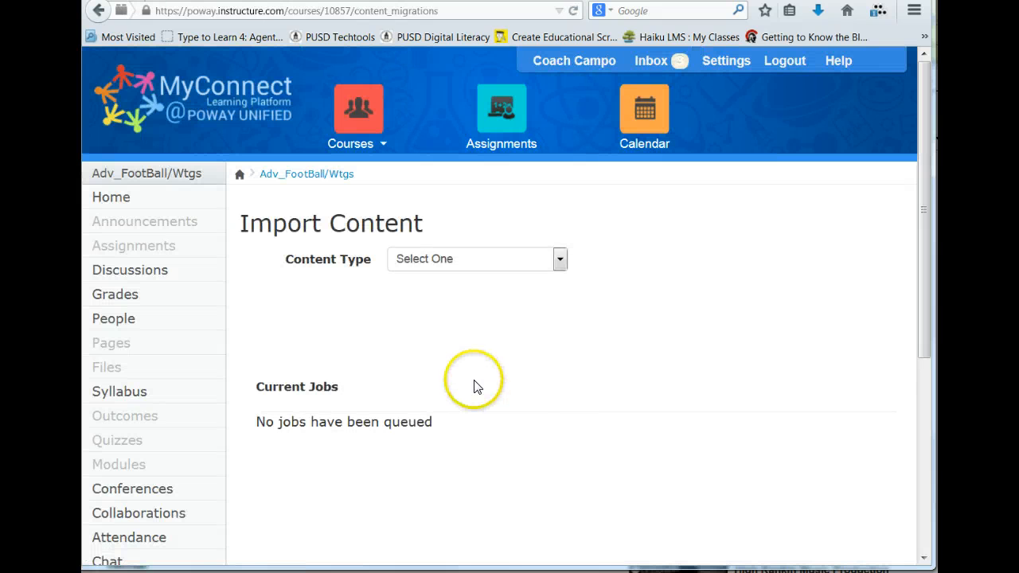
# Step: Import all content from the BB Conversion classroom course (C94) by copying a Canvas course
pyautogui.click(515, 259)
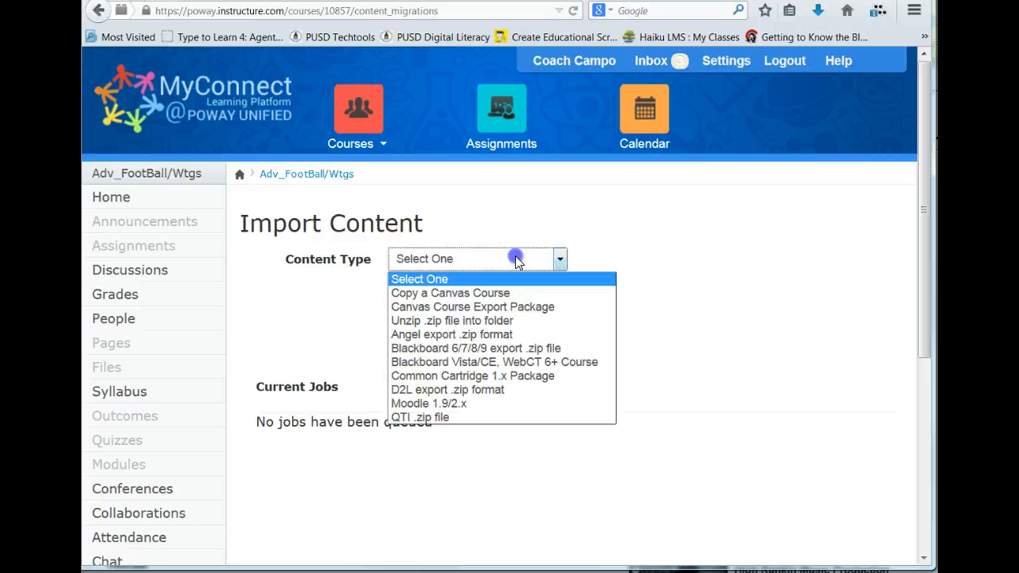
pyautogui.click(489, 293)
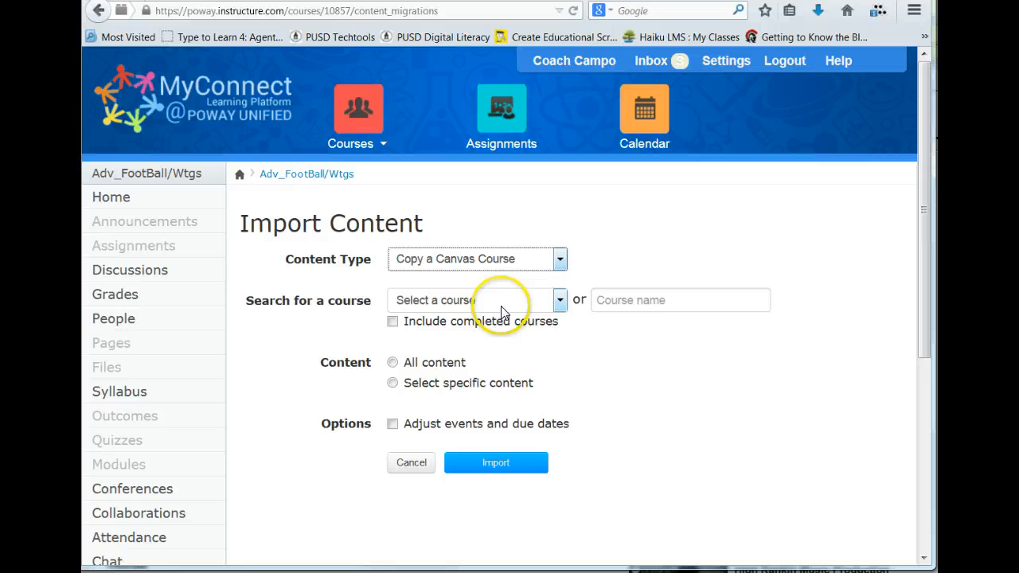
pyautogui.click(560, 300)
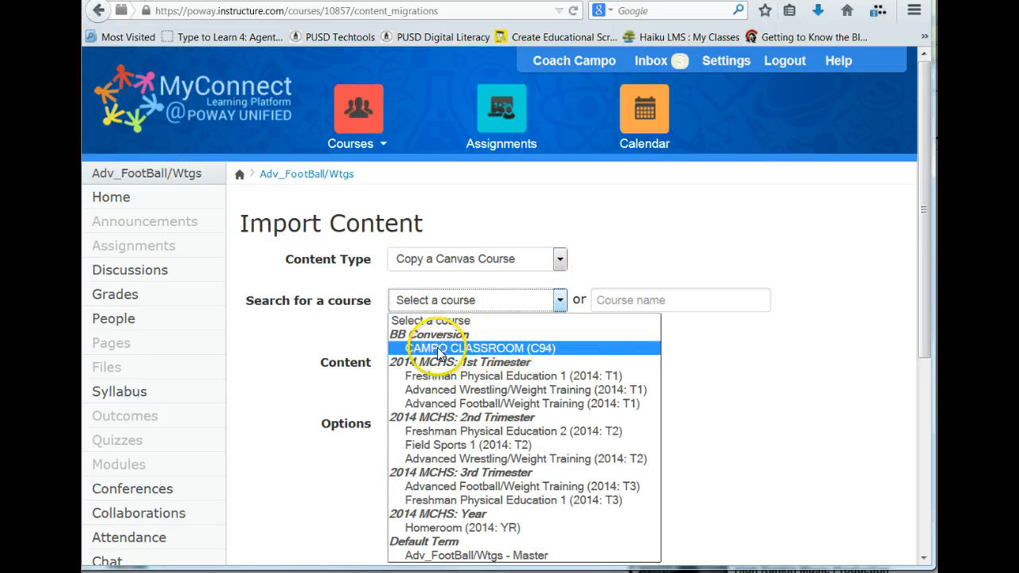
pyautogui.click(525, 348)
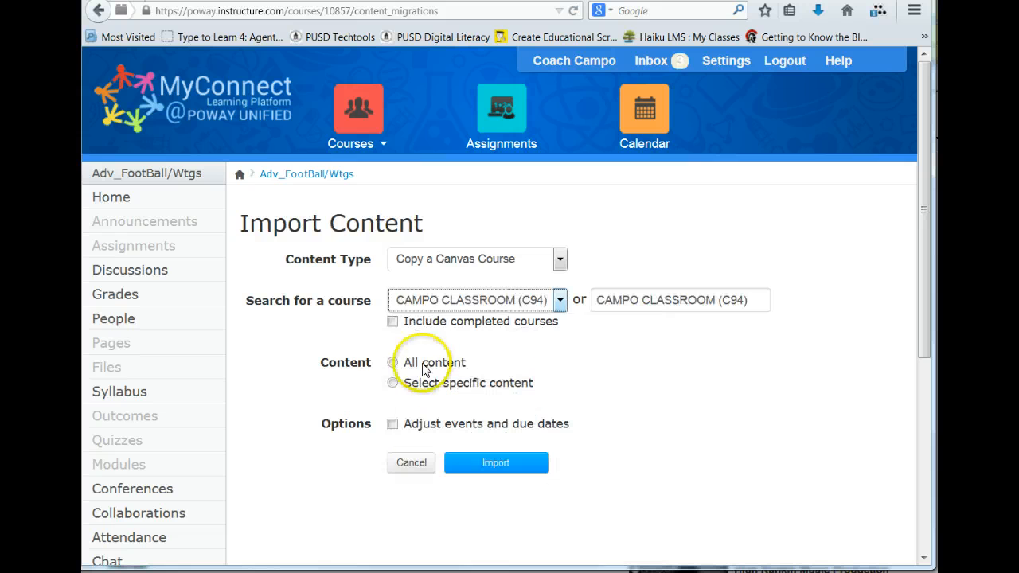
pyautogui.click(397, 364)
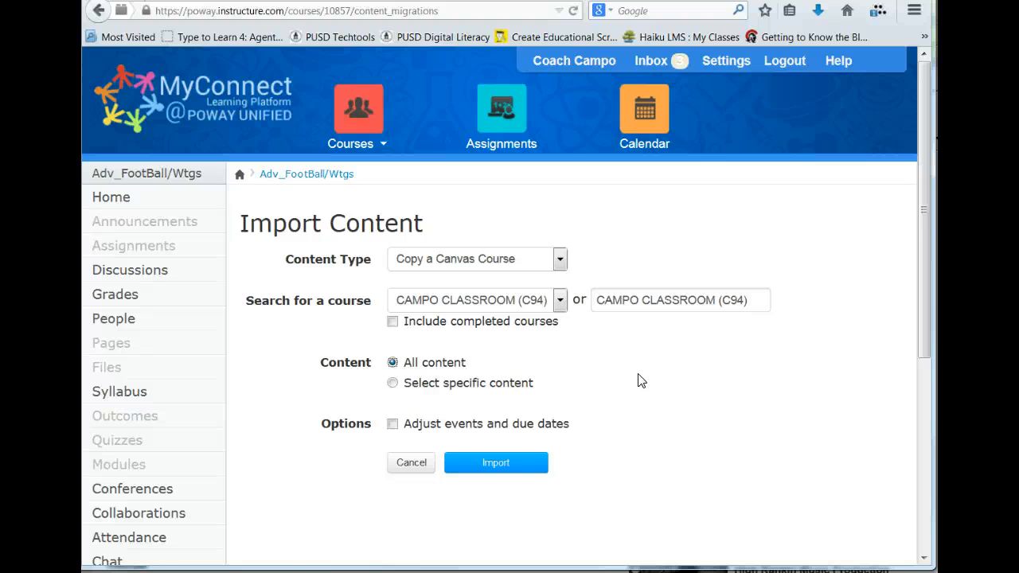
pyautogui.click(491, 470)
pyautogui.click(475, 471)
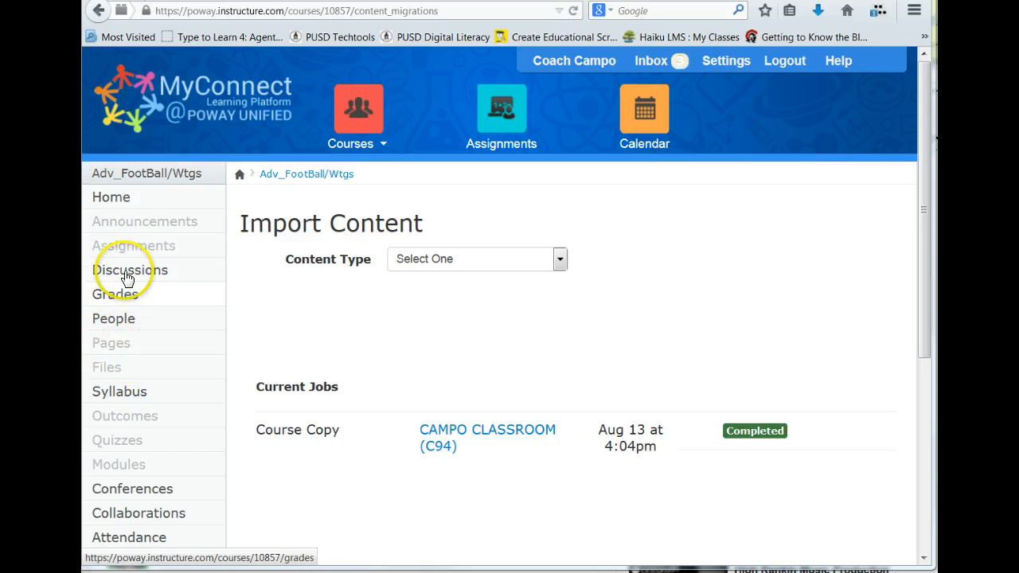
# Step: Check the imported content on the course's home page and in its Pages list
pyautogui.click(115, 203)
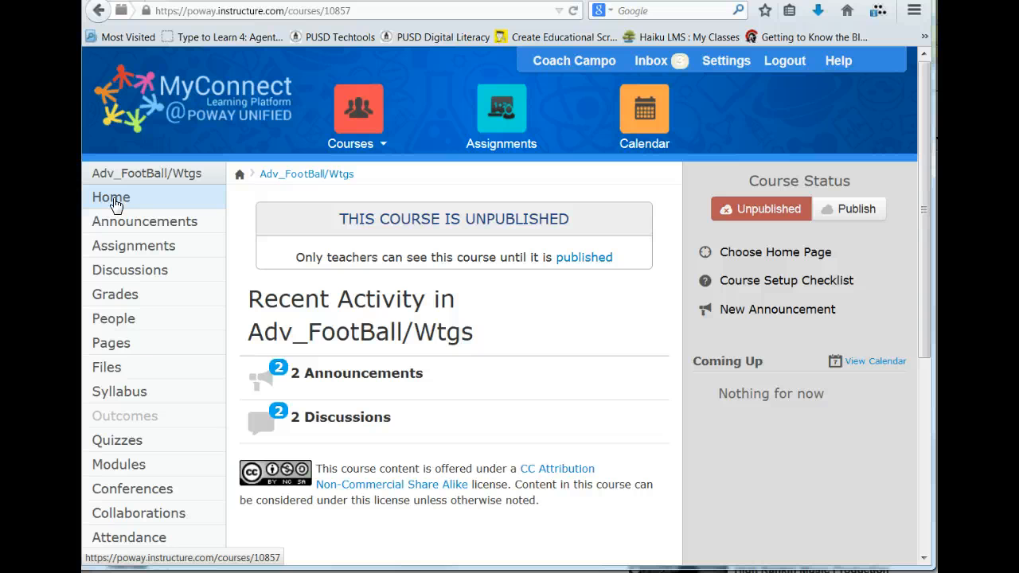
pyautogui.click(110, 346)
pyautogui.click(110, 346)
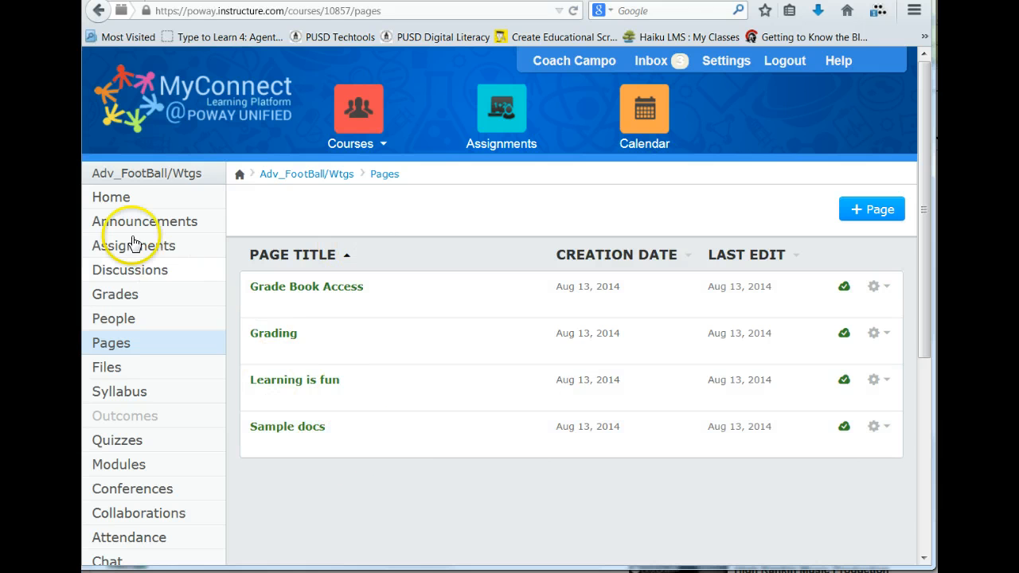
pyautogui.click(112, 199)
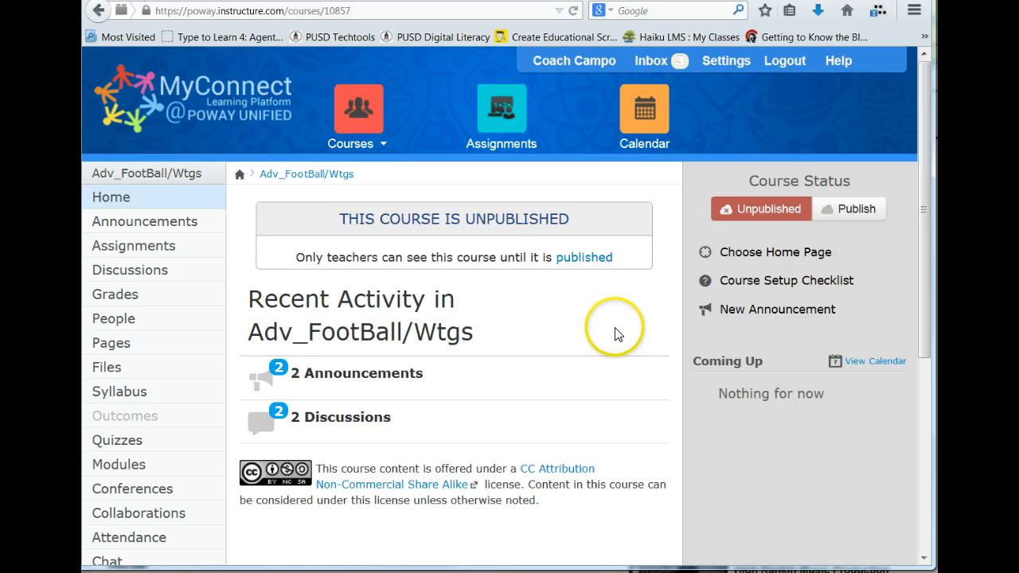
# Step: Open the Sample Templates page of the MyConnect Learning Center course
pyautogui.moveTo(359, 148)
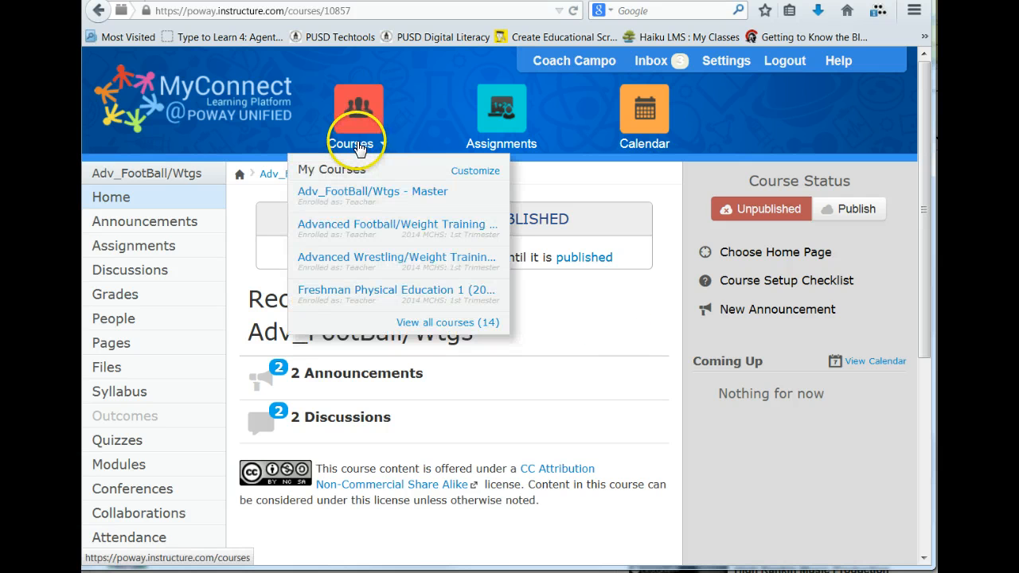
pyautogui.click(447, 323)
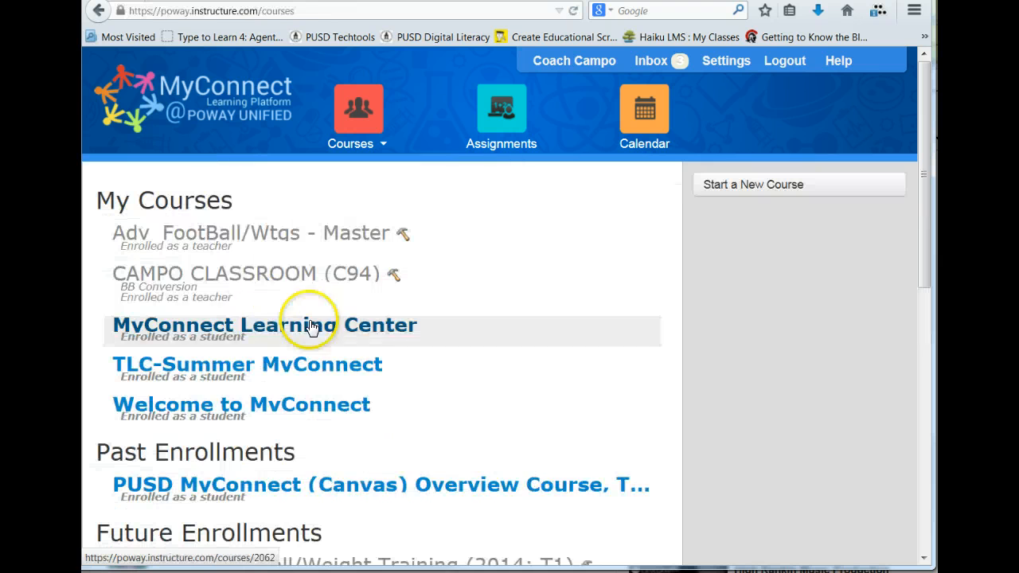
pyautogui.click(284, 326)
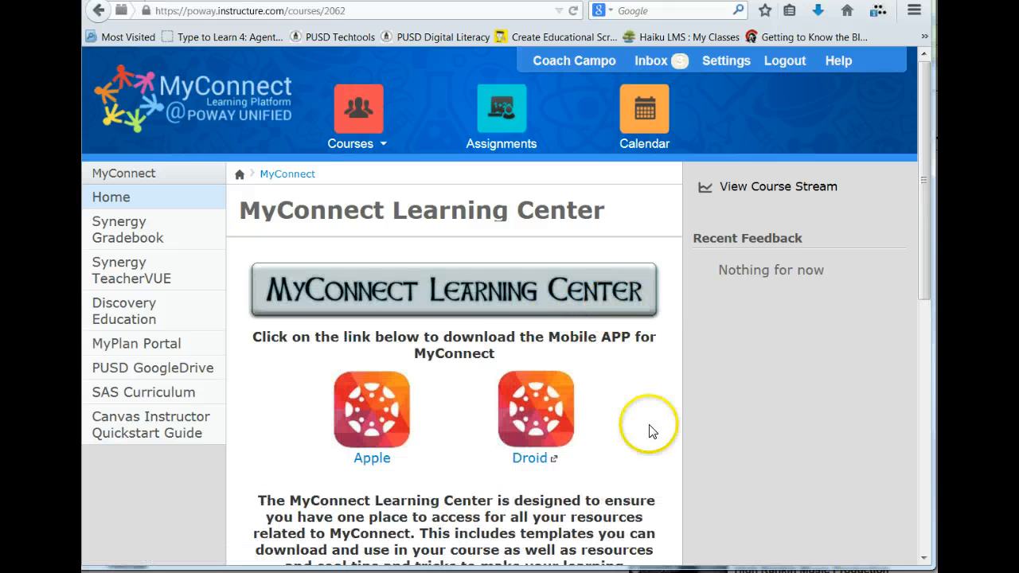
pyautogui.scroll(-10, 626, 404)
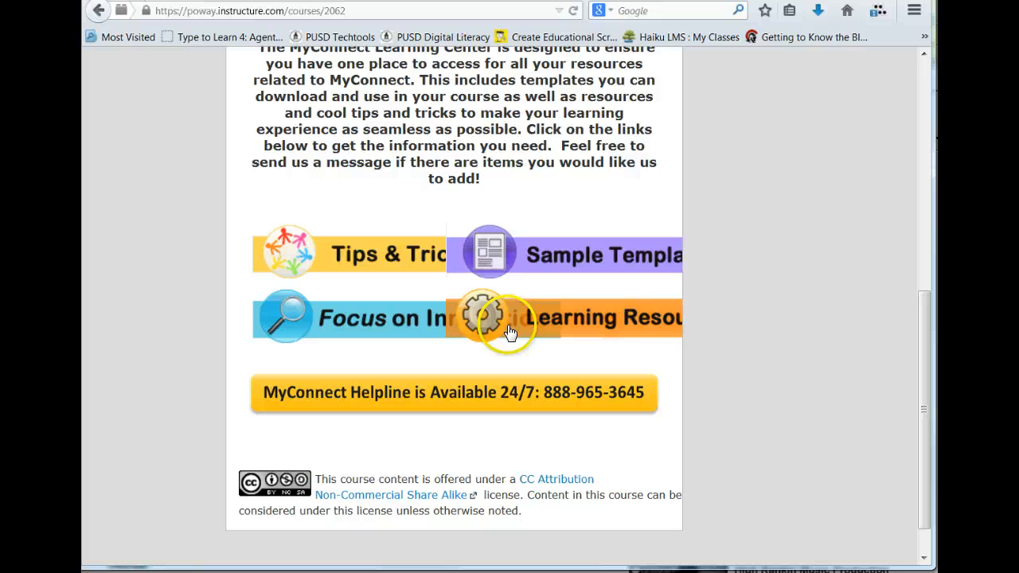
pyautogui.click(614, 260)
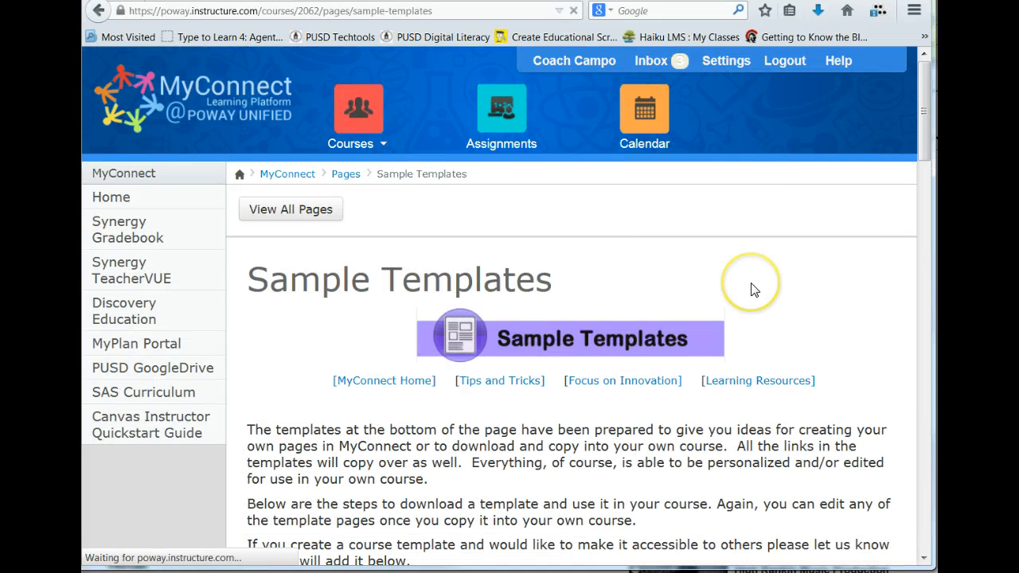
# Step: Examine the template import instructions and the table of elementary, general and secondary templates with their download links
pyautogui.scroll(-1, 754, 290)
pyautogui.scroll(-12, 753, 290)
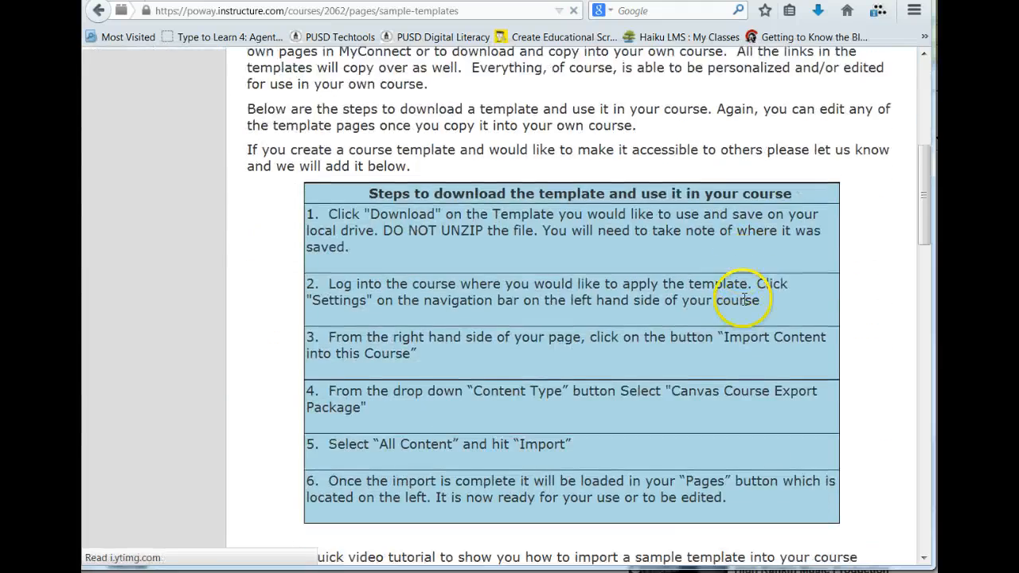
pyautogui.scroll(-12, 746, 305)
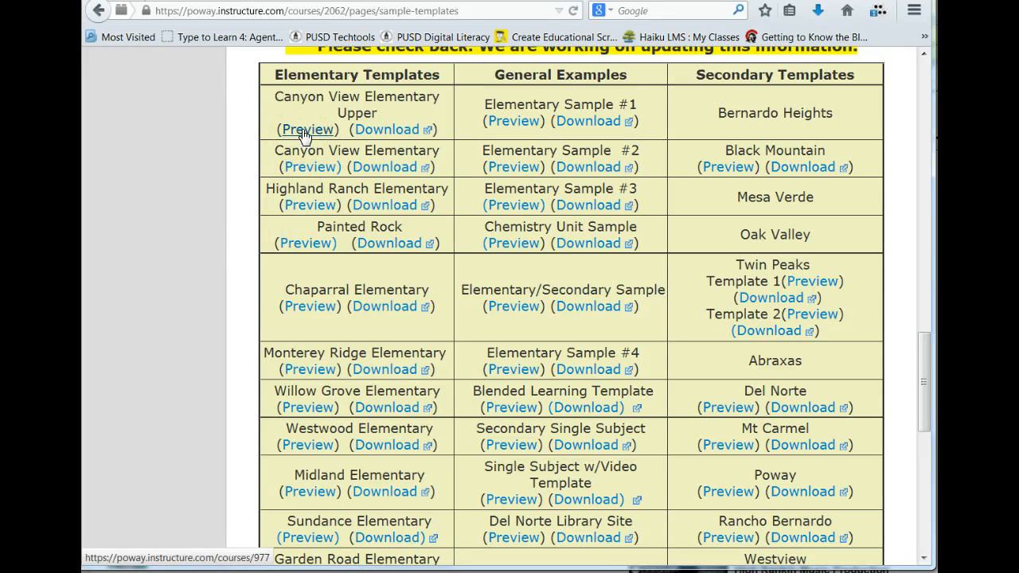
pyautogui.click(396, 135)
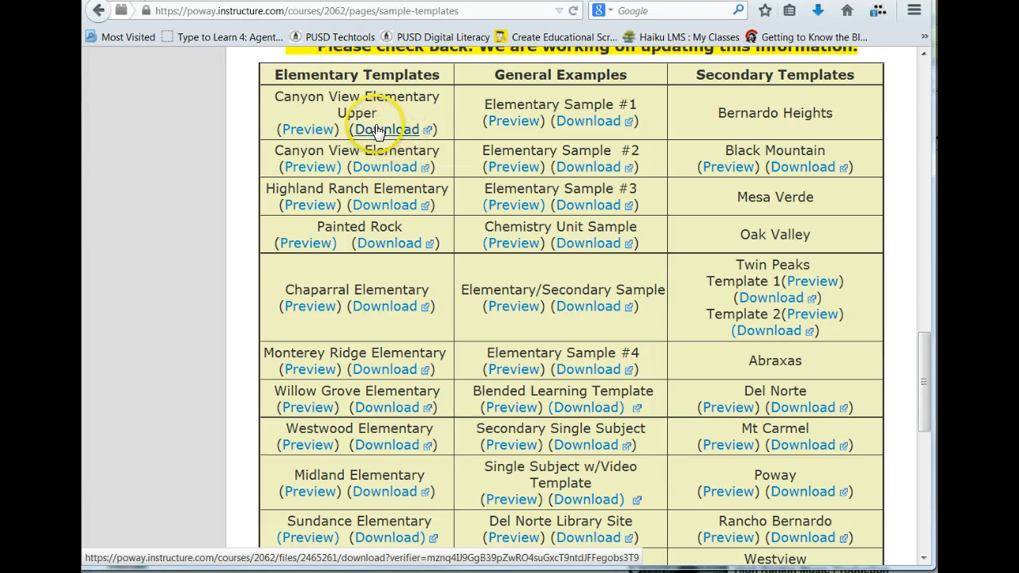
# Step: Open the Mt Carmel secondary template preview in a new tab and read its usage instructions
pyautogui.rightClick(723, 450)
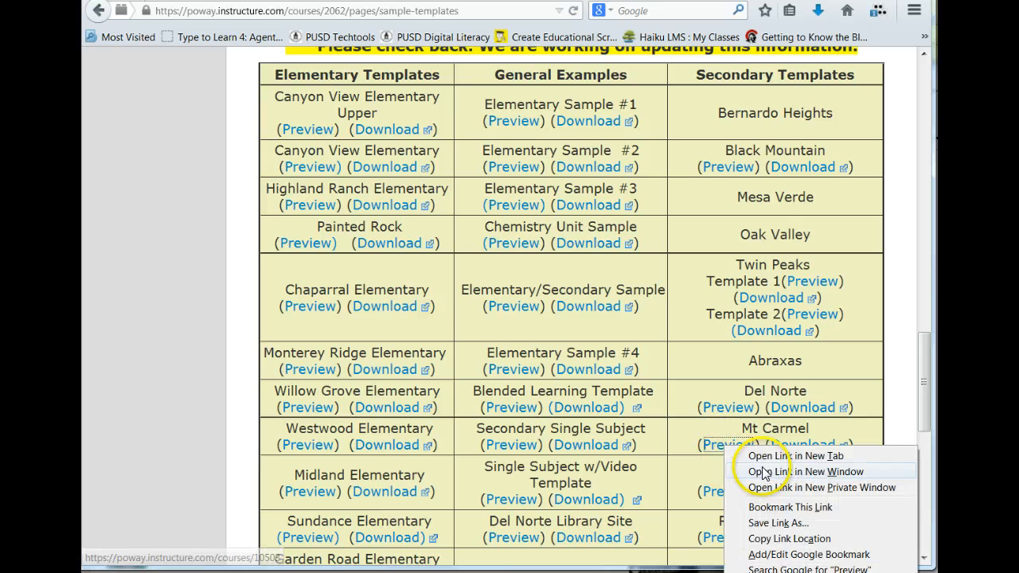
pyautogui.click(761, 459)
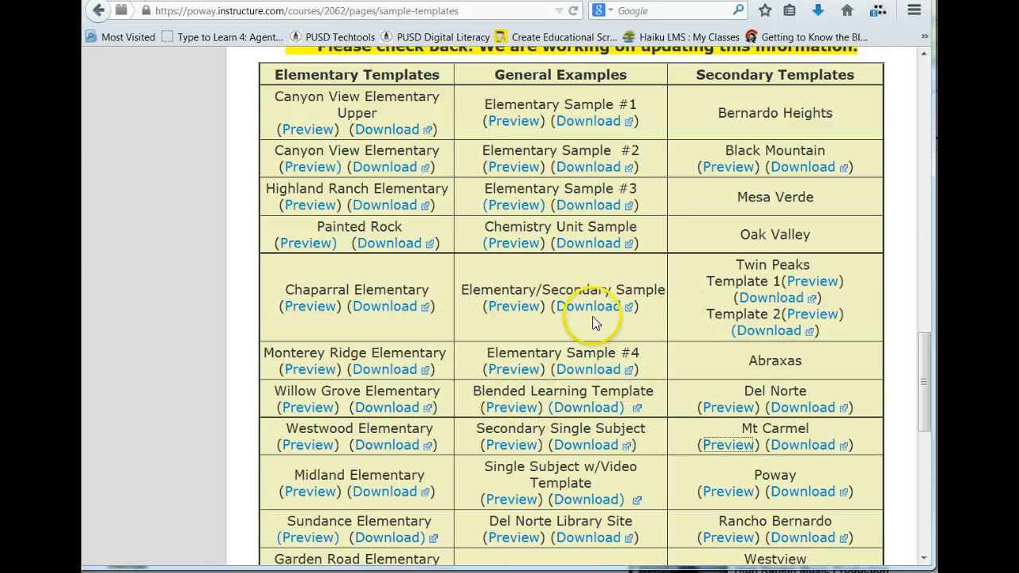
pyautogui.click(649, 0)
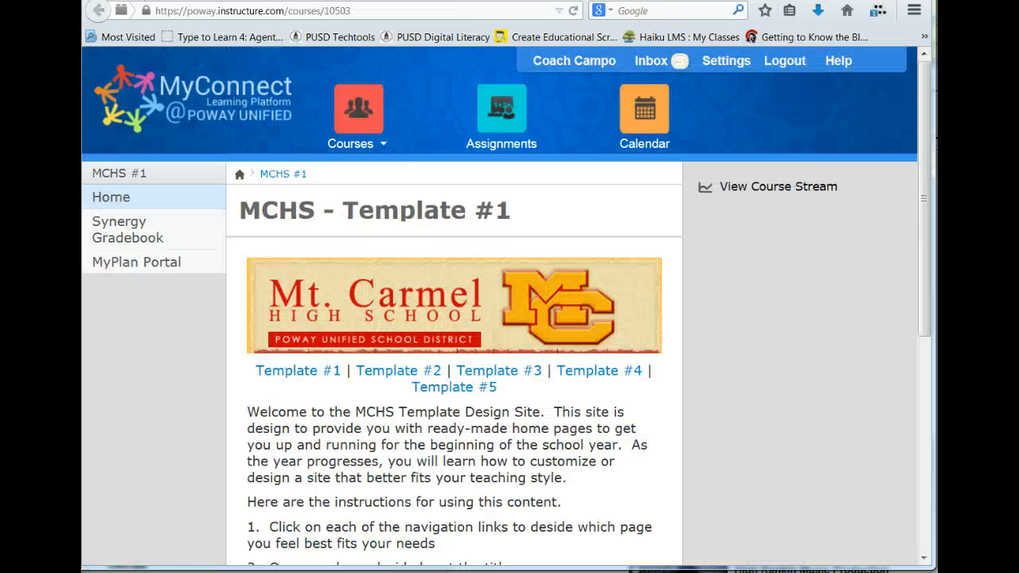
pyautogui.scroll(-3, 619, 223)
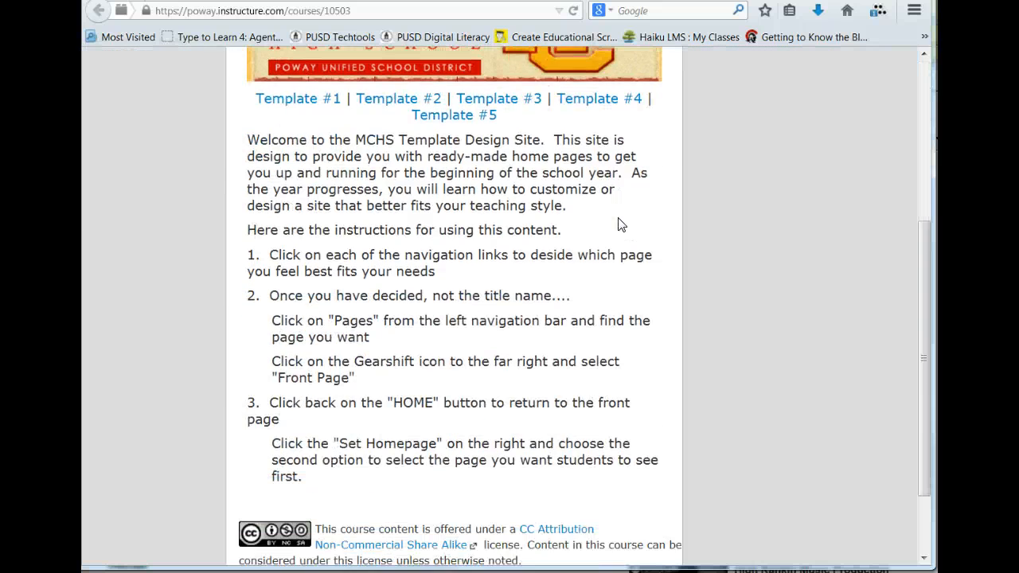
pyautogui.scroll(2, 618, 223)
# Step: Examine the Template #1 and Template #5 pages of the Mt Carmel preview, and close the preview
pyautogui.click(296, 281)
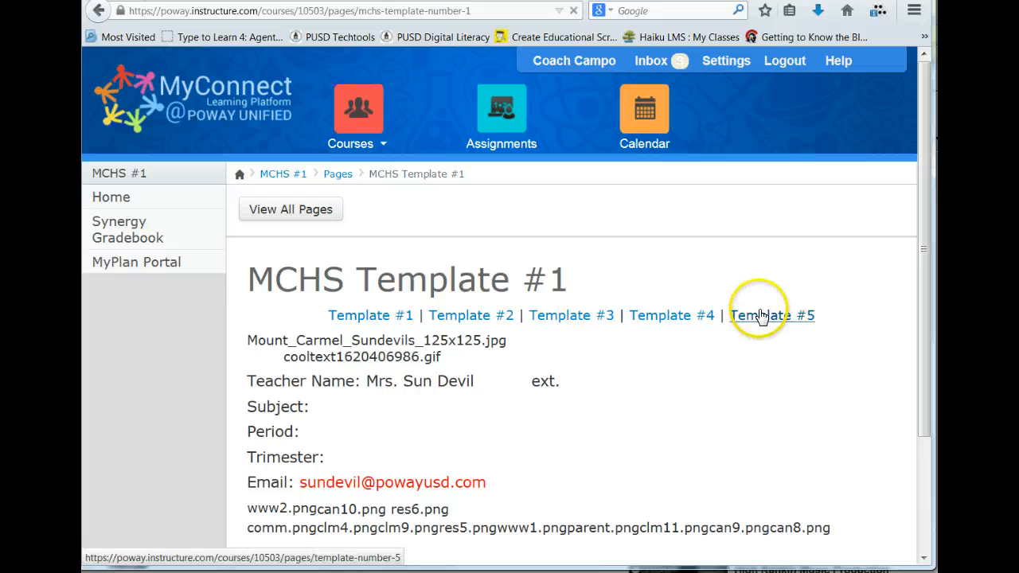
pyautogui.click(760, 316)
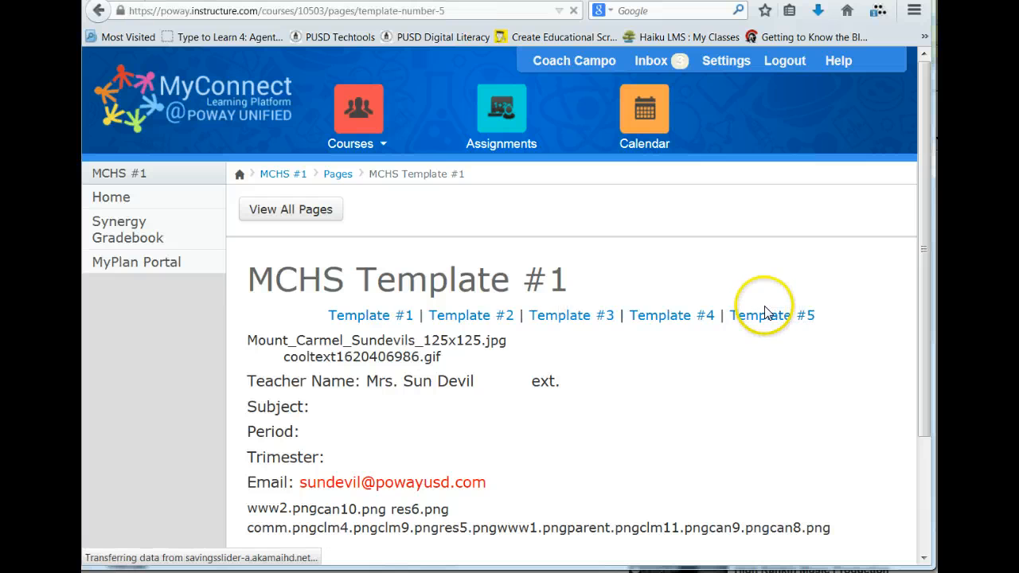
pyautogui.scroll(-3, 612, 338)
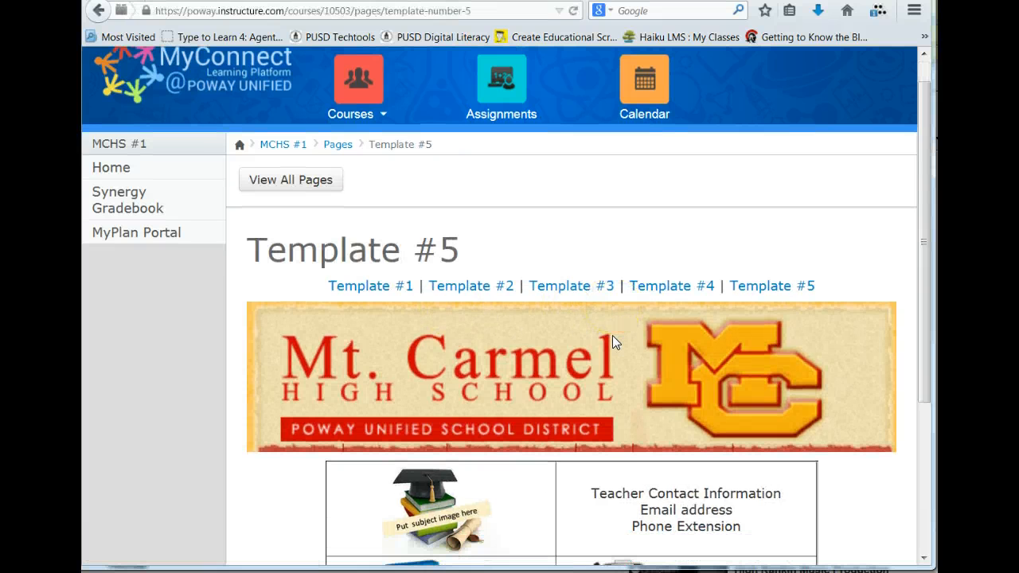
pyautogui.scroll(-3, 612, 335)
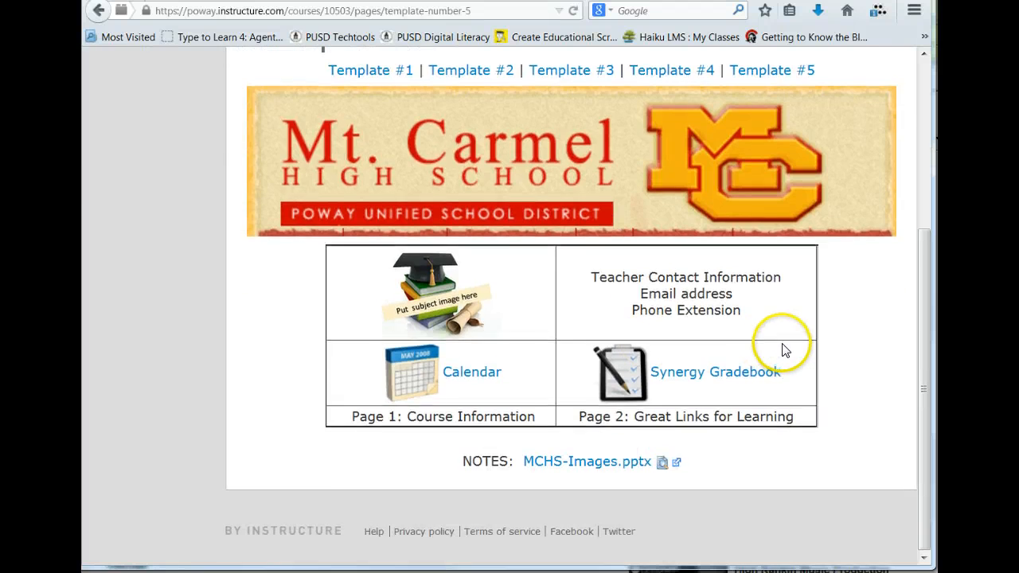
pyautogui.scroll(4, 782, 343)
pyautogui.scroll(-2, 783, 343)
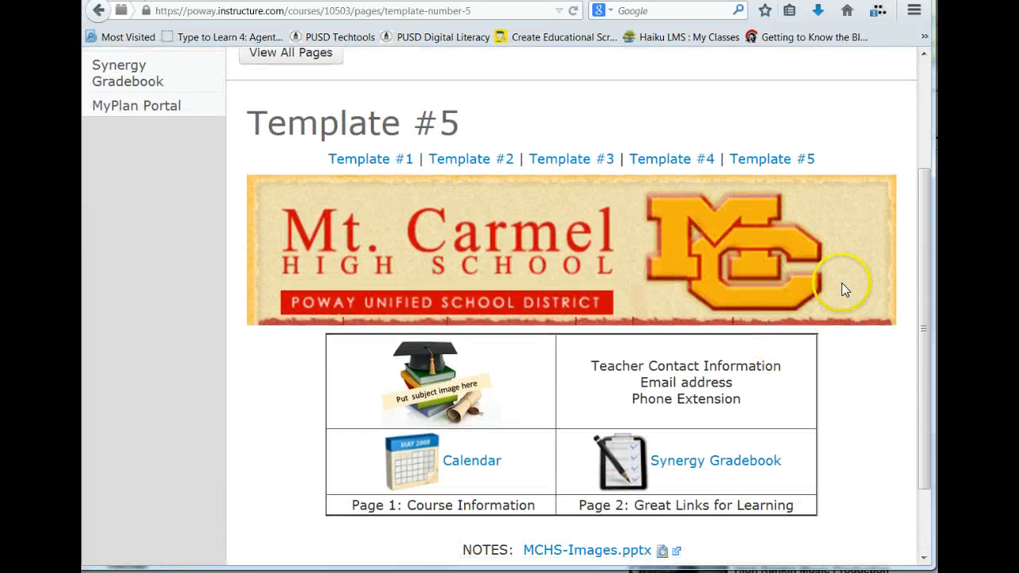
pyautogui.click(778, 169)
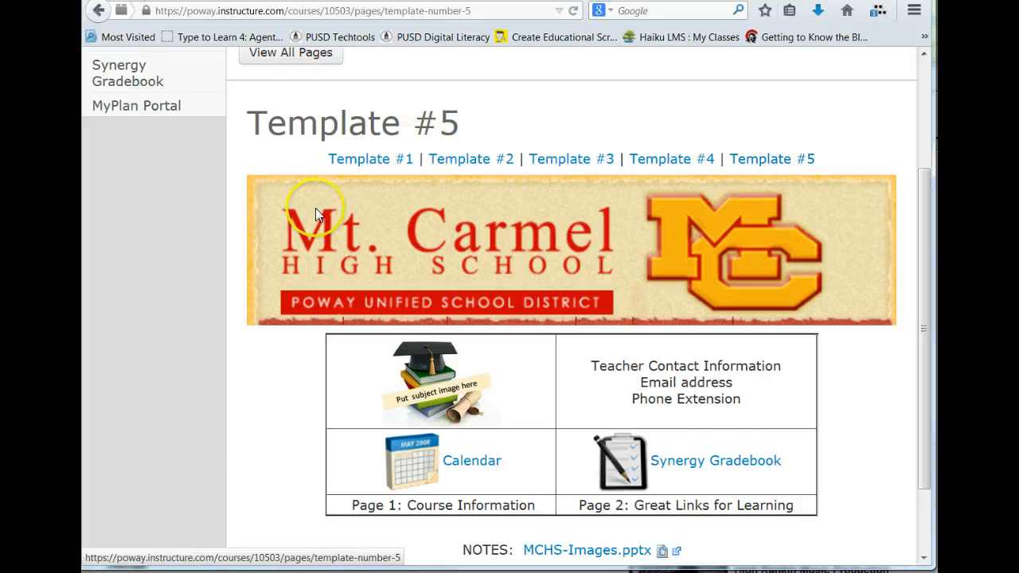
pyautogui.click(710, 429)
pyautogui.scroll(4, 711, 429)
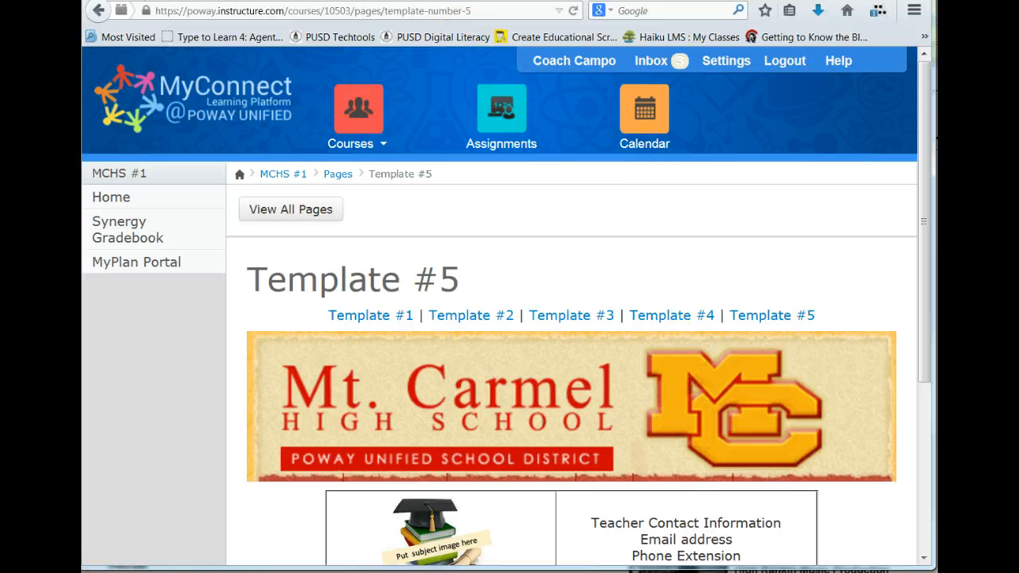
pyautogui.hotkey('ctrl', 'w')
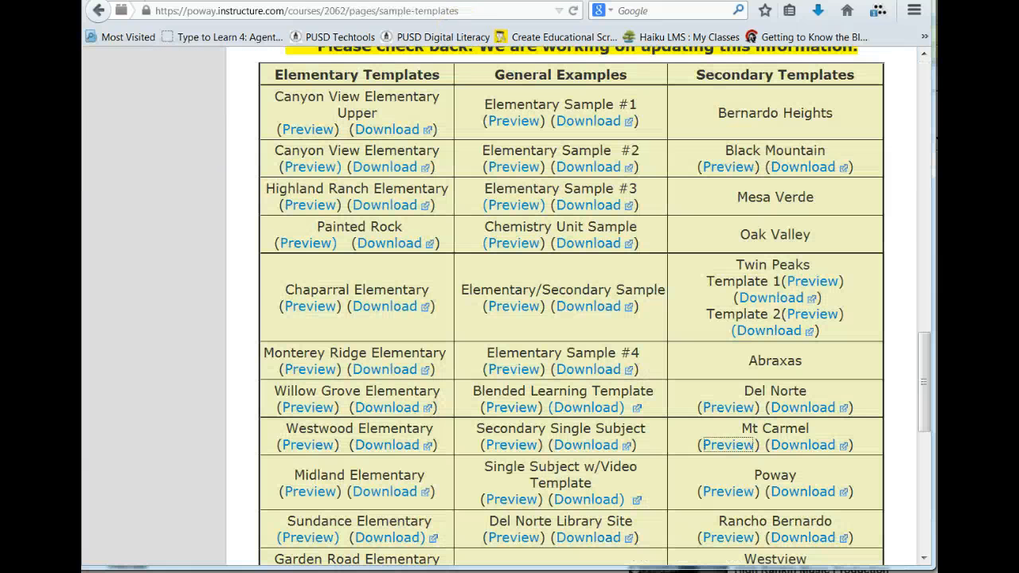
# Step: Save the Mt Carmel template download mchs-template2-export.imscc to the Desktop
pyautogui.rightClick(809, 451)
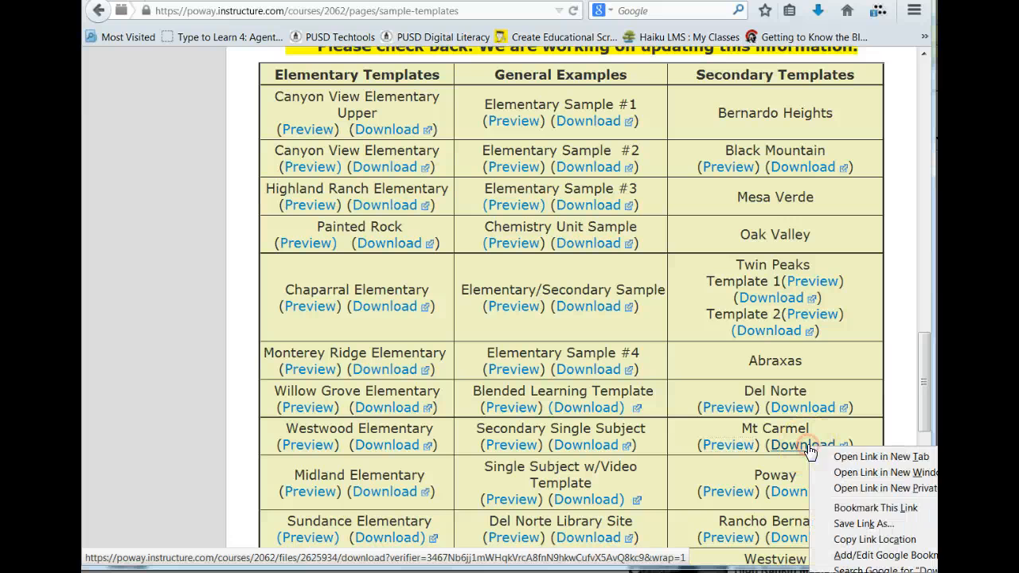
pyautogui.click(842, 525)
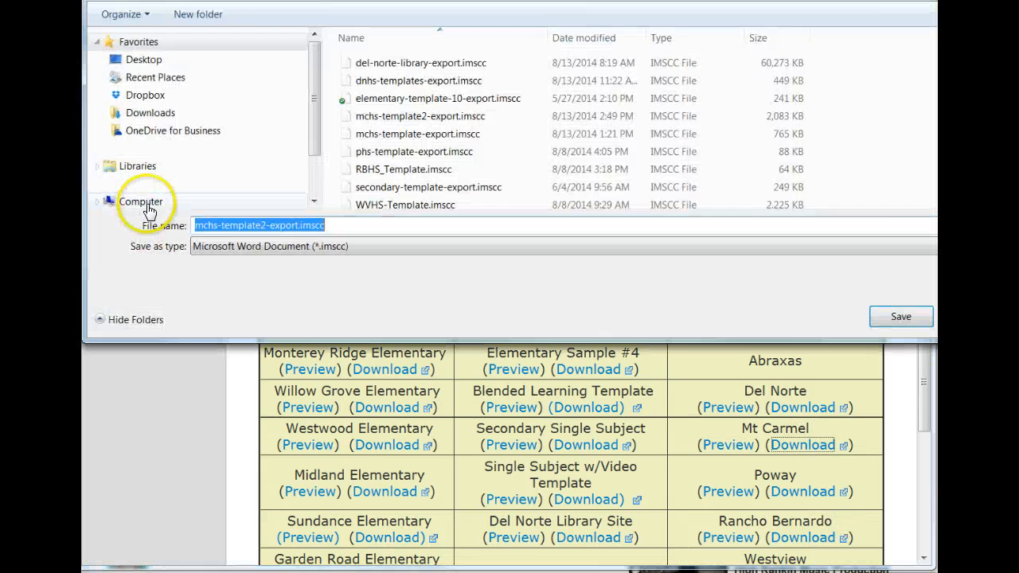
pyautogui.click(144, 63)
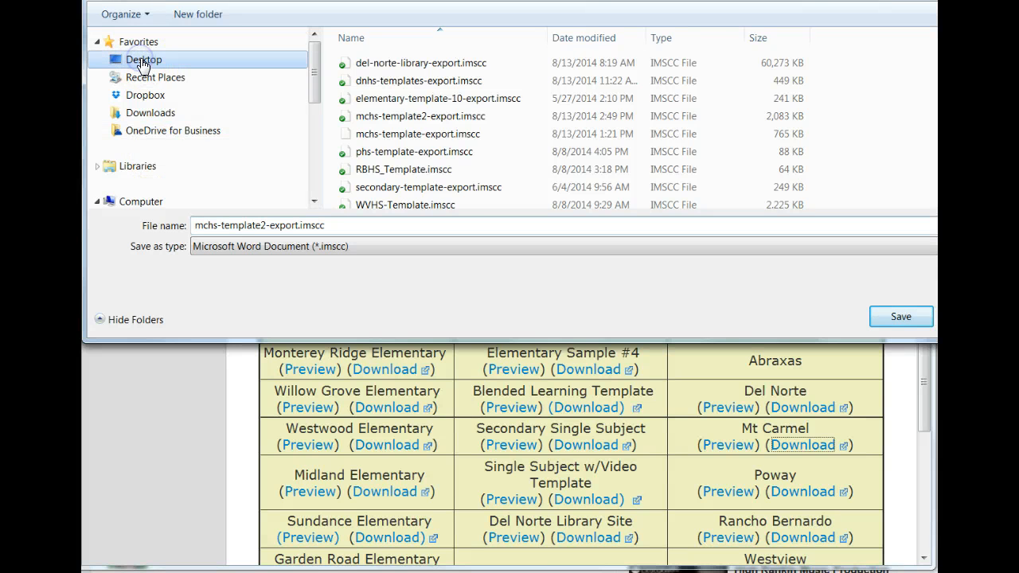
pyautogui.click(897, 318)
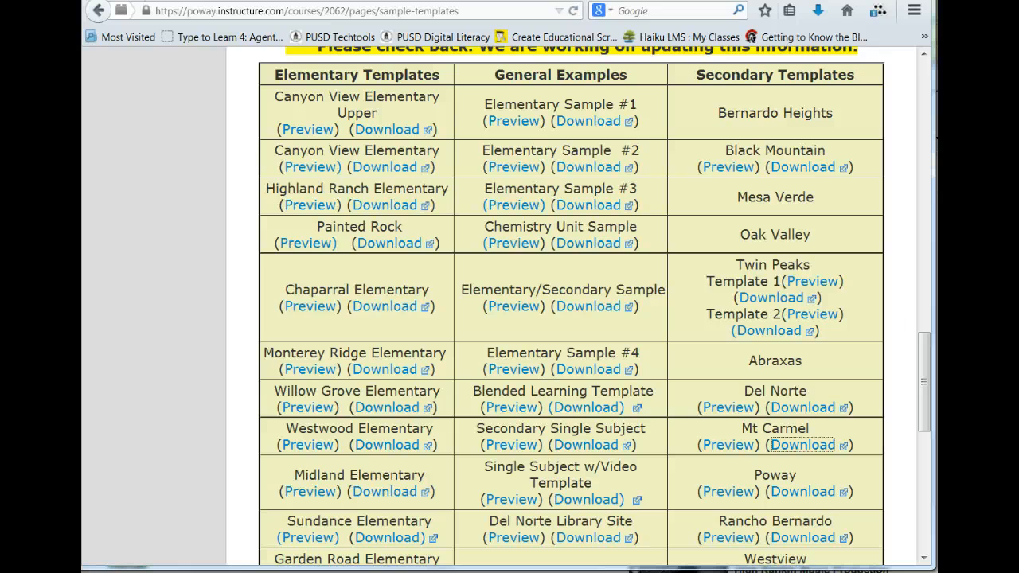
# Step: Open the Import Content page from the settings of the Adv_FootBall/Wtgs - Master course
pyautogui.scroll(15, 568, 247)
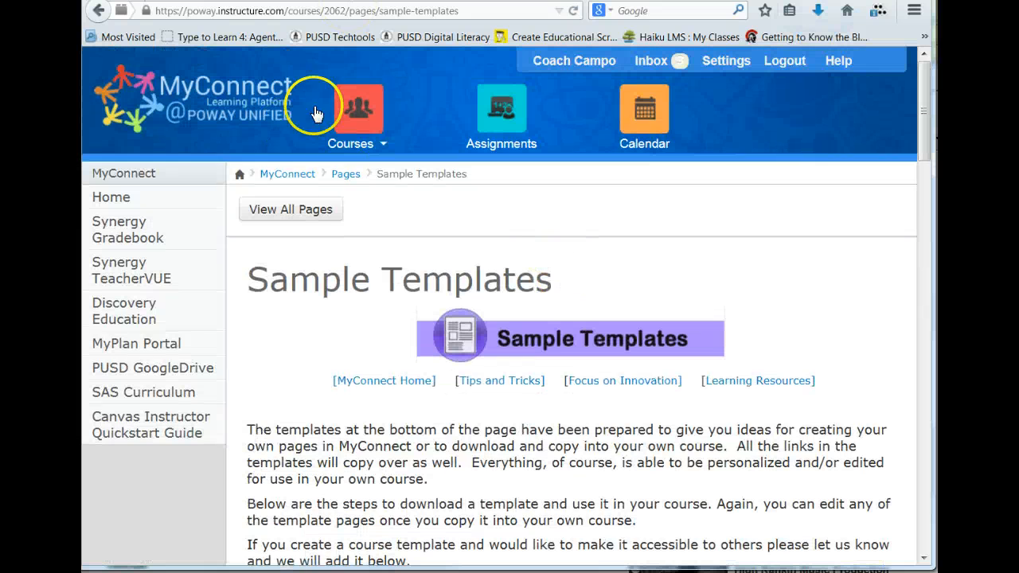
pyautogui.click(354, 111)
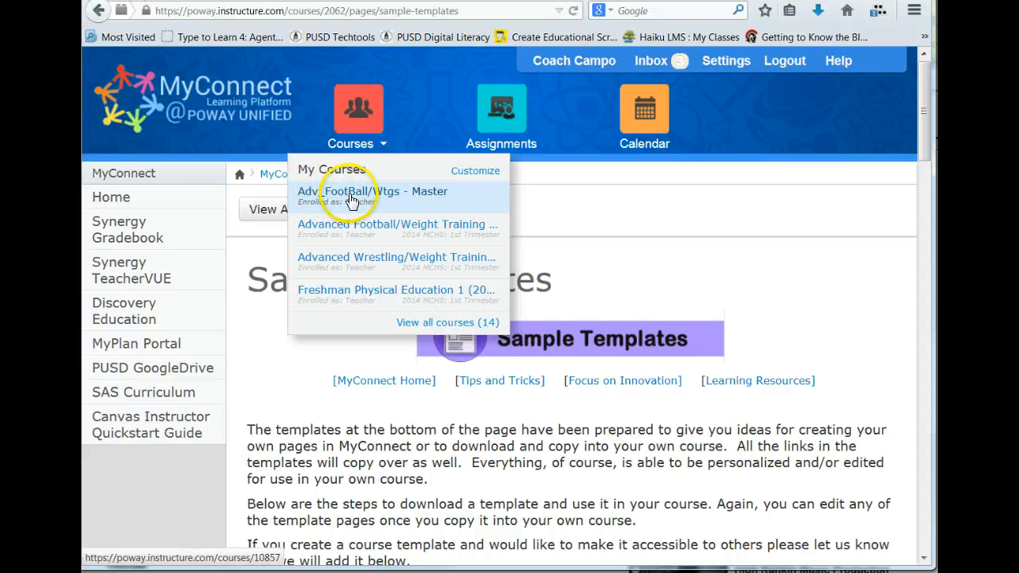
pyautogui.click(370, 198)
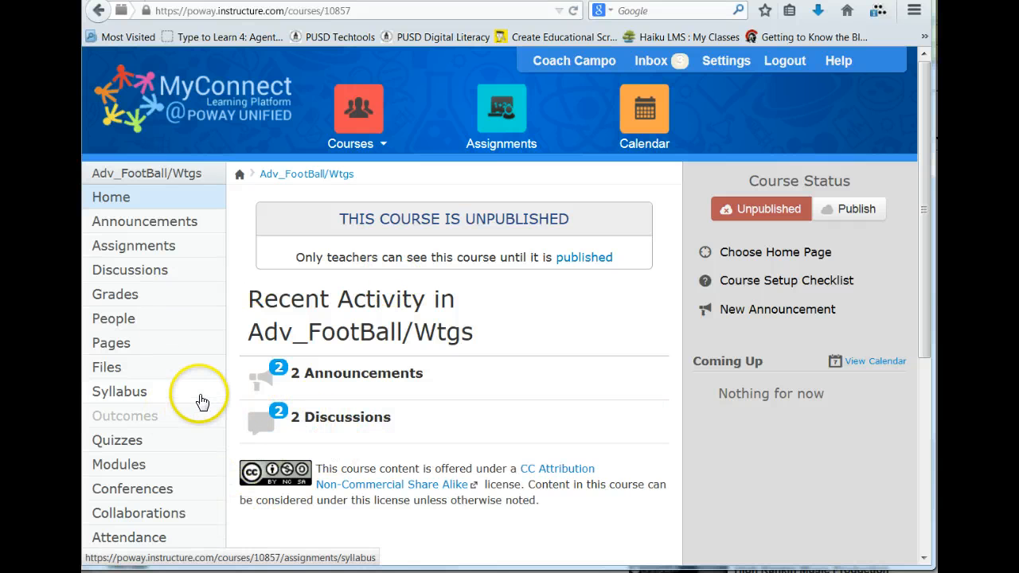
pyautogui.scroll(-4, 145, 515)
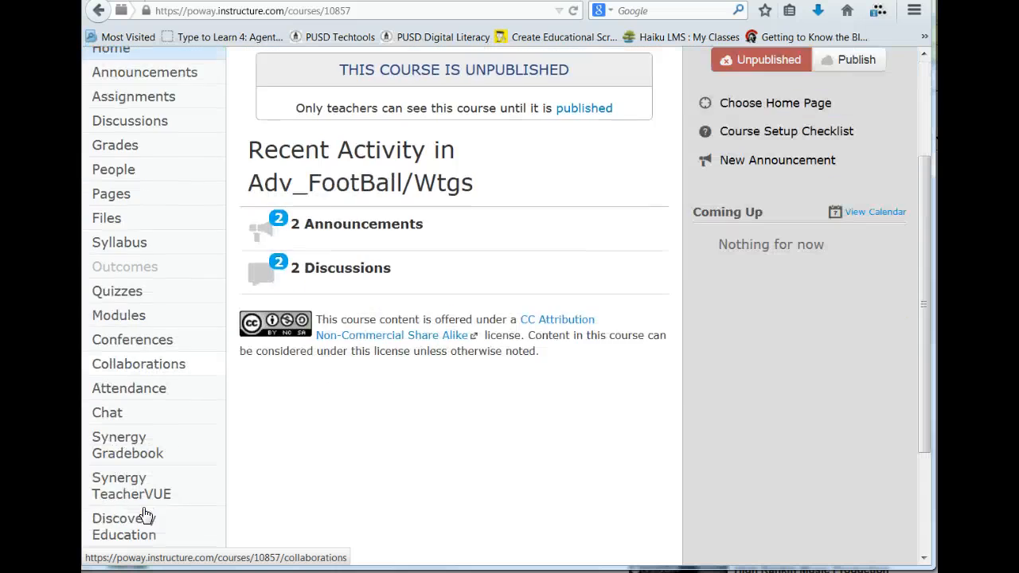
pyautogui.click(123, 478)
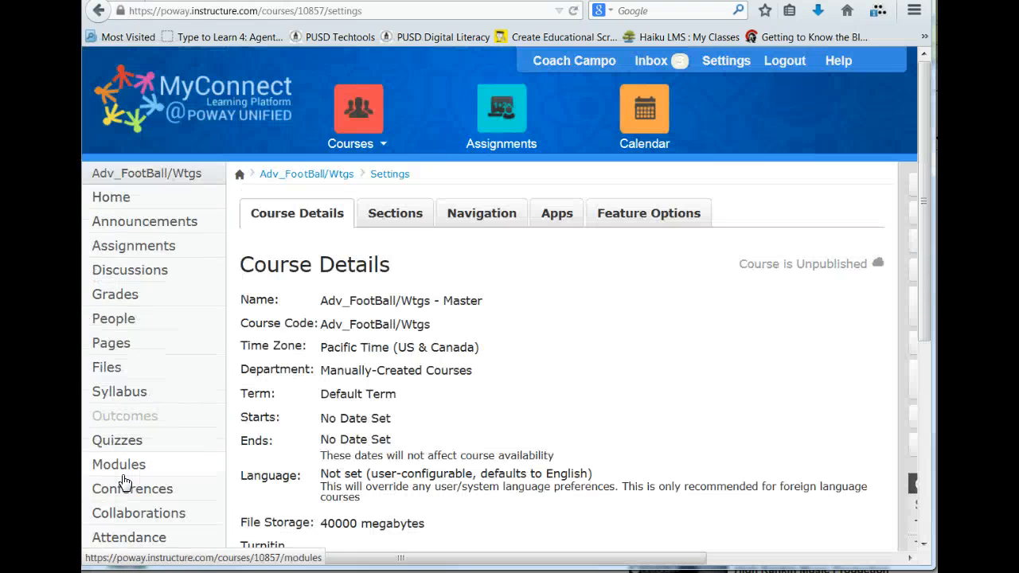
pyautogui.click(731, 558)
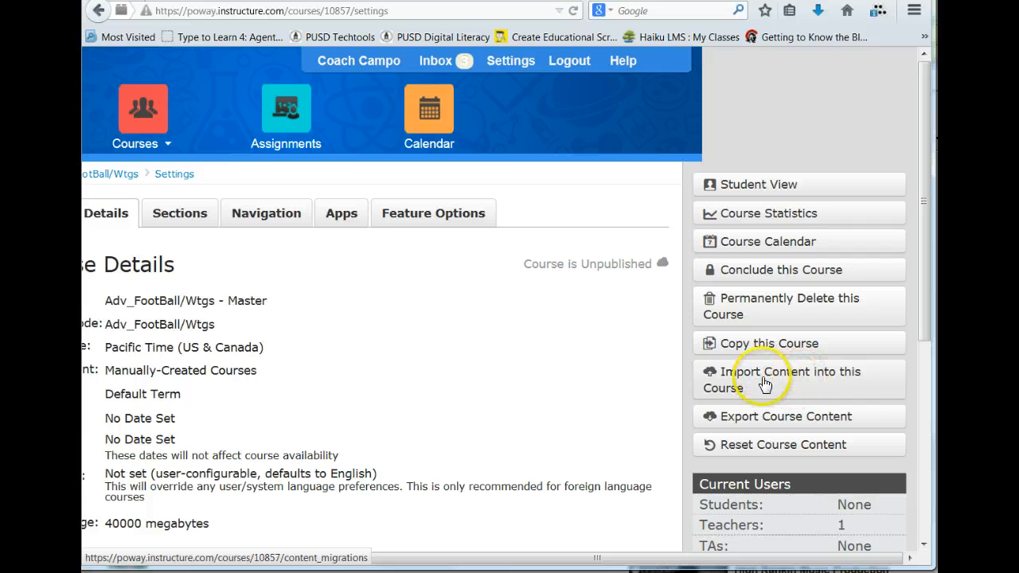
pyautogui.click(763, 380)
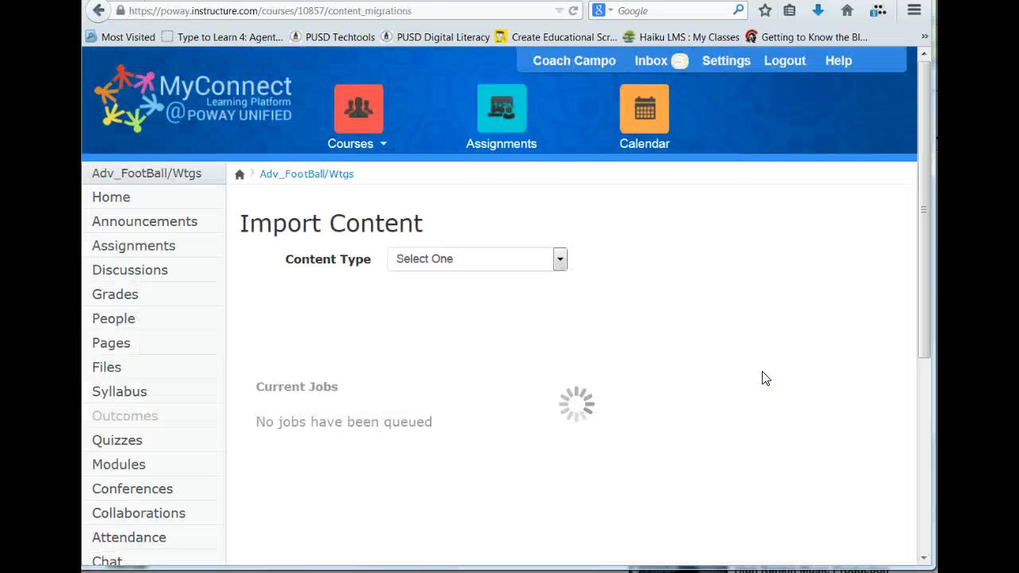
# Step: Set the content type to Canvas Course Export Package and choose mchs-template2-export.imscc from the Desktop as the source
pyautogui.click(479, 261)
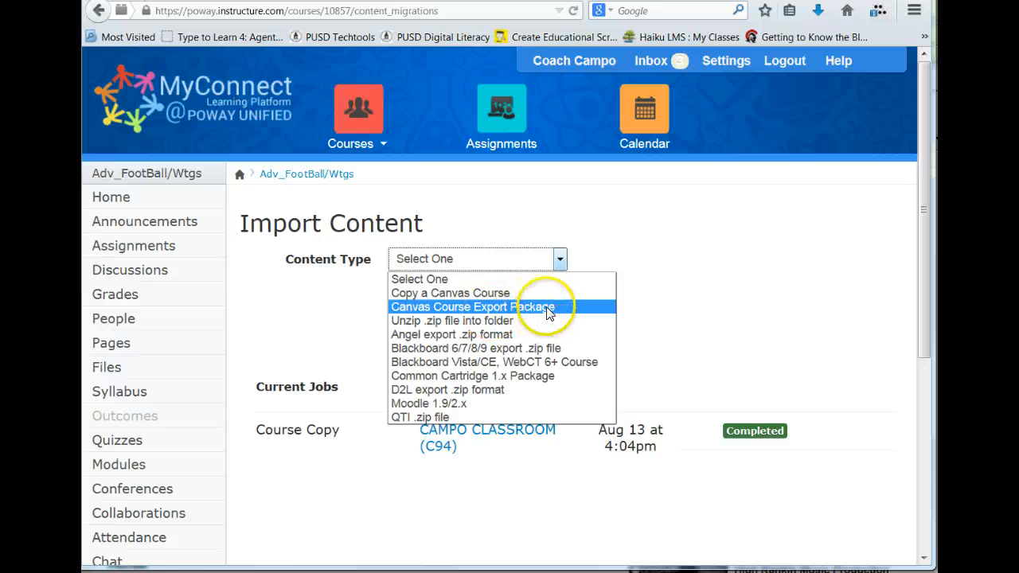
pyautogui.click(548, 311)
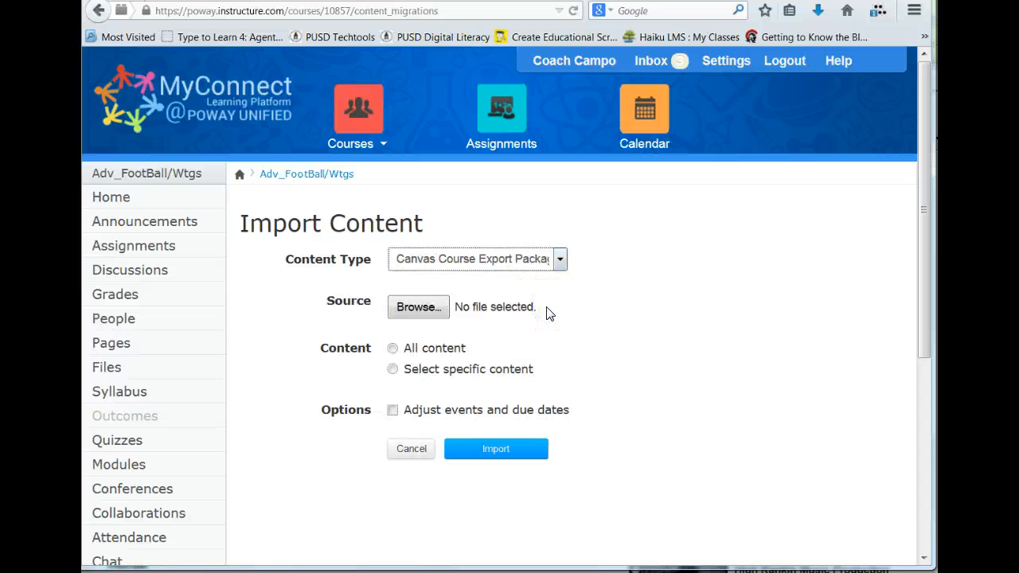
pyautogui.click(418, 307)
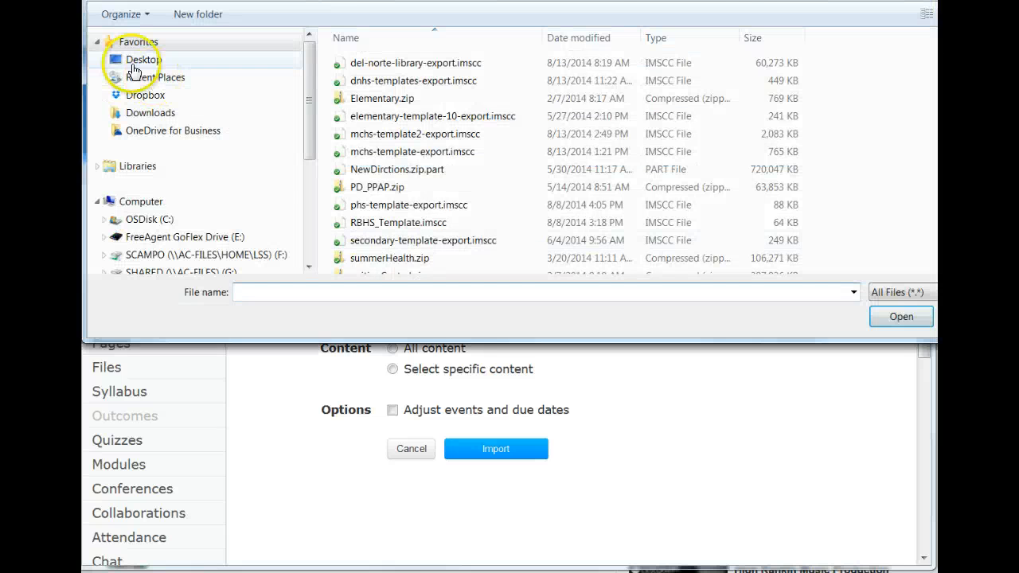
pyautogui.click(139, 63)
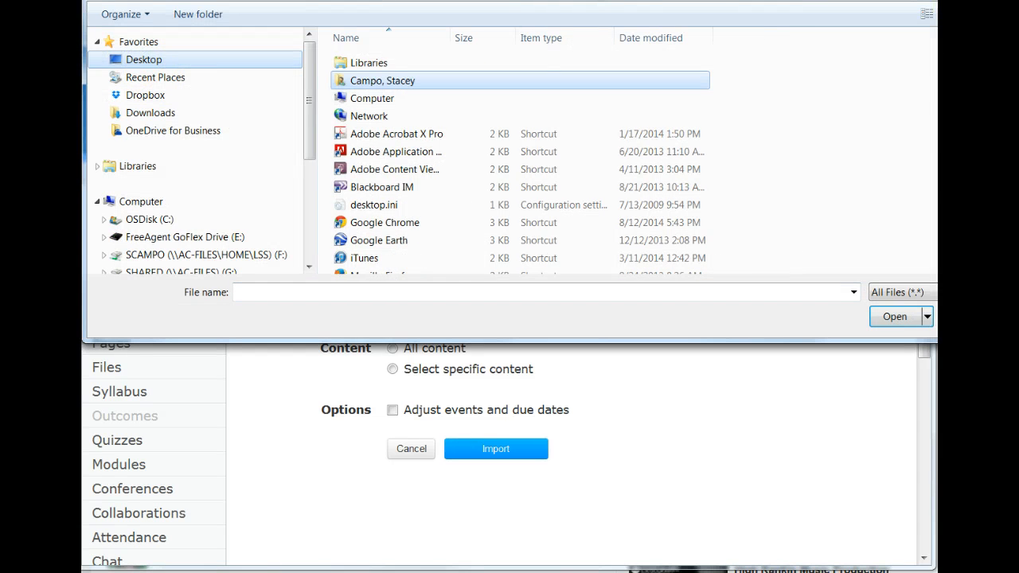
pyautogui.scroll(-15, 520, 162)
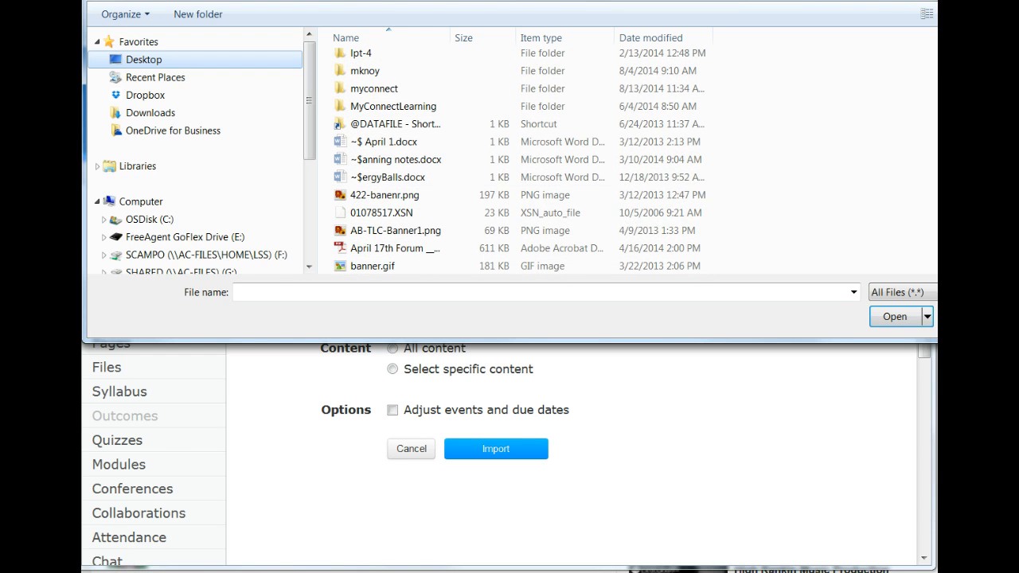
pyautogui.scroll(-6, 386, 120)
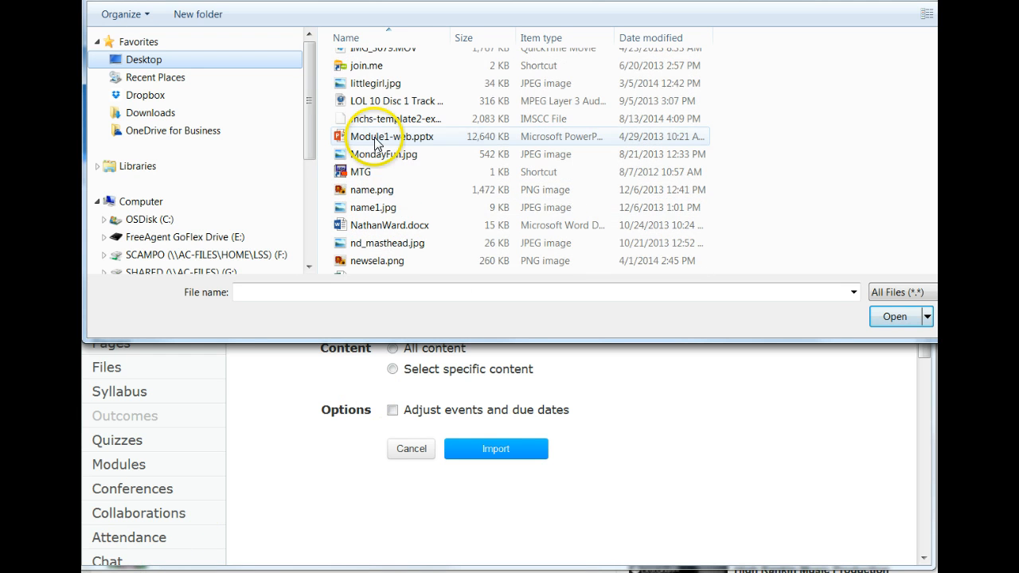
pyautogui.click(386, 119)
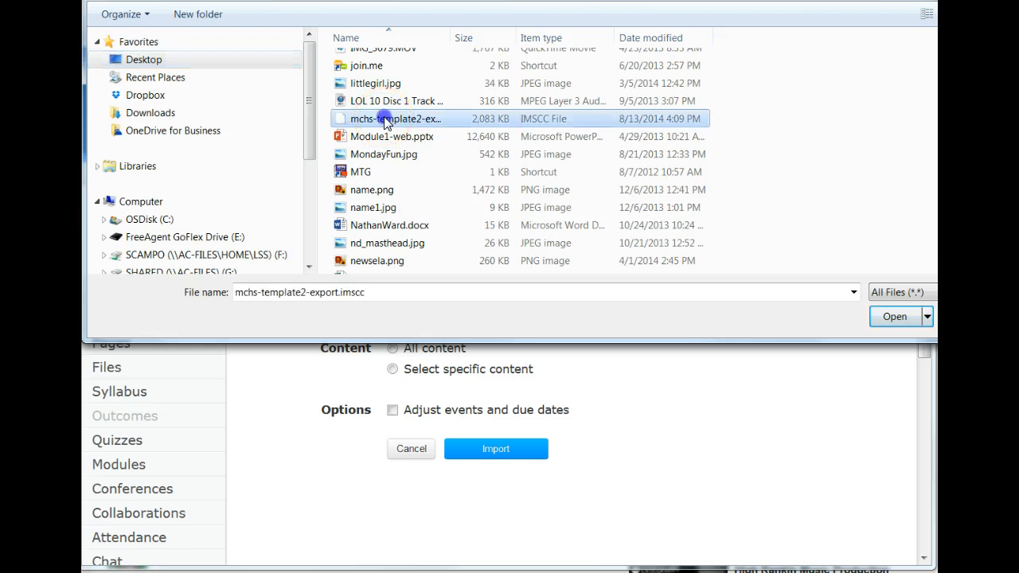
pyautogui.click(894, 316)
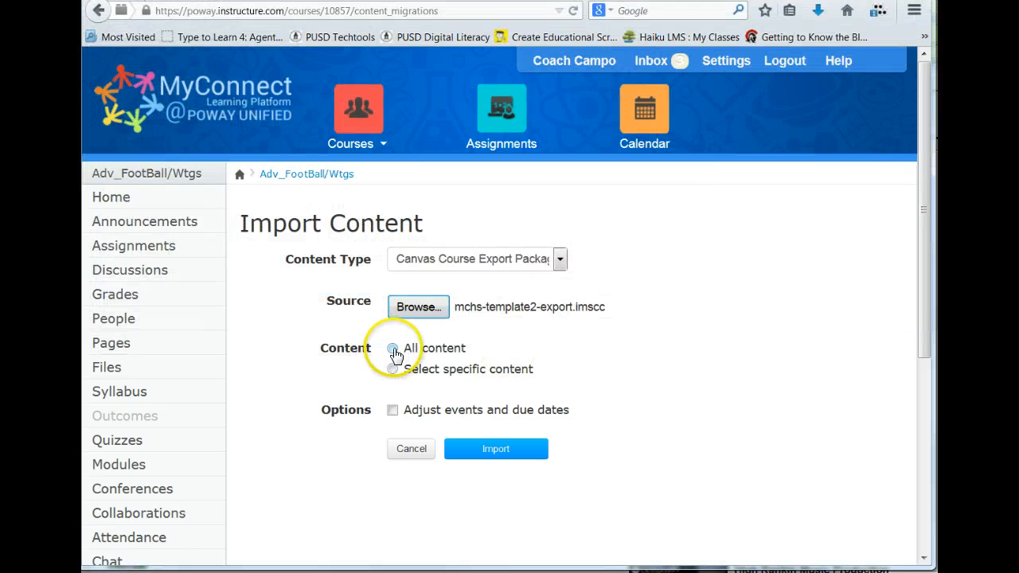
# Step: Import all content from the template package and reload the page once the import job is done
pyautogui.click(393, 350)
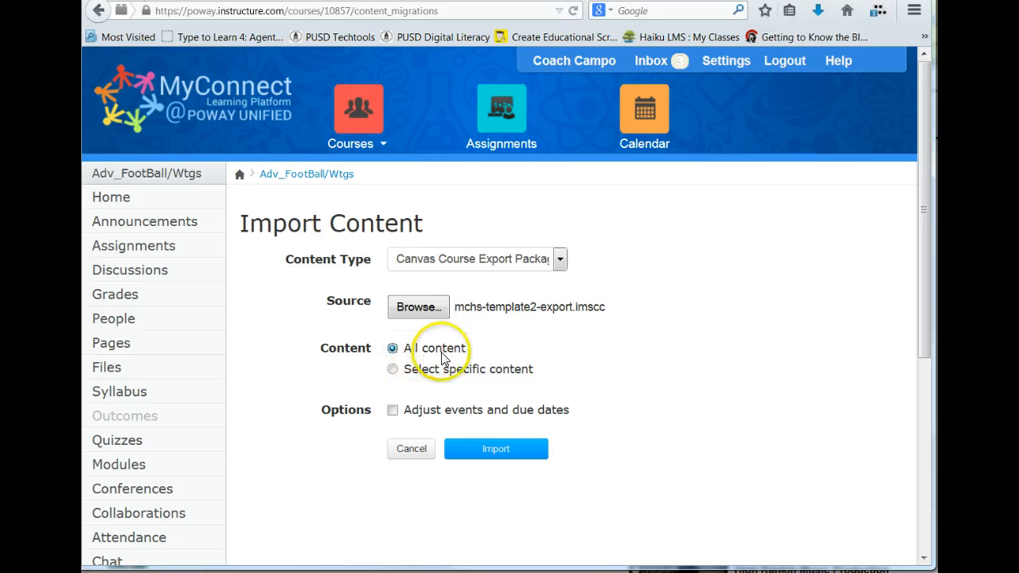
pyautogui.click(493, 447)
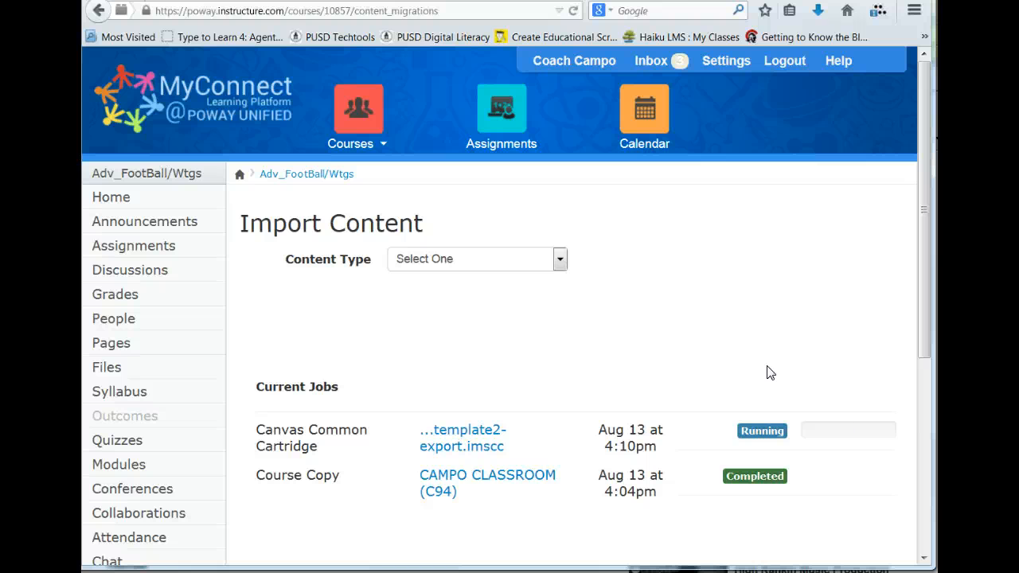
pyautogui.click(131, 512)
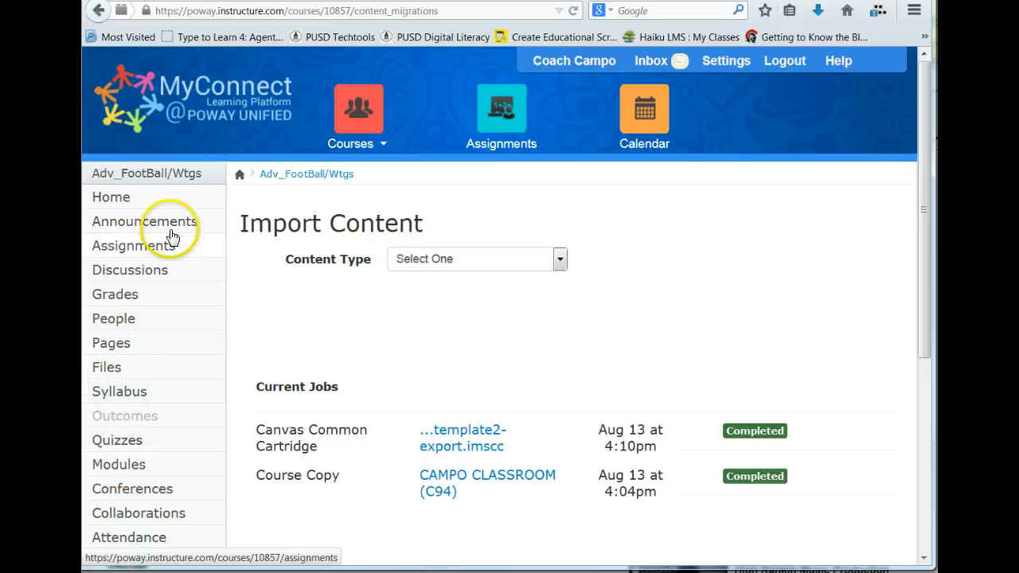
pyautogui.click(574, 11)
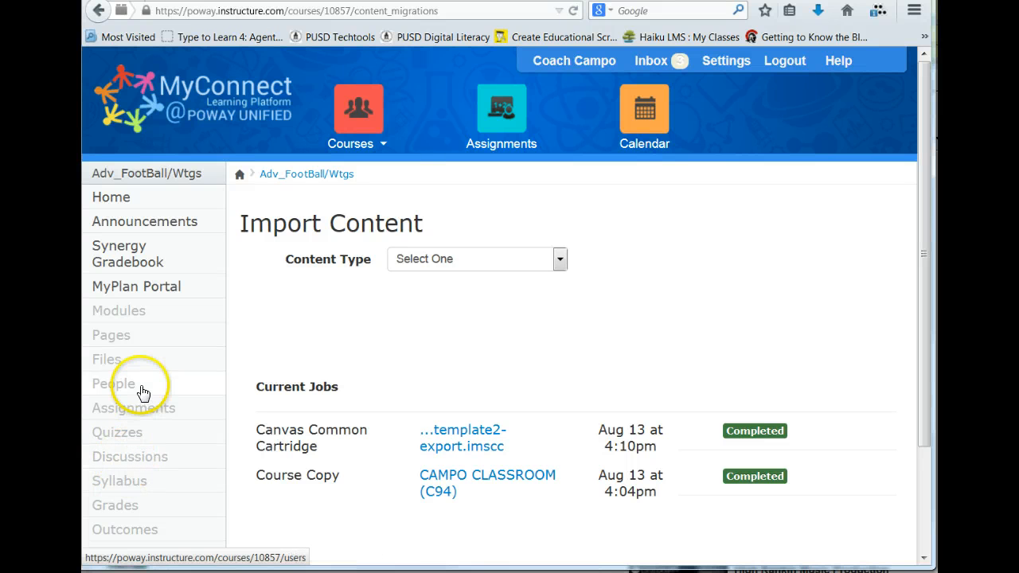
# Step: Open the files of the Adv_FootBall/Wtgs course and inspect the contents of the csfiles/home_dir folder
pyautogui.click(104, 360)
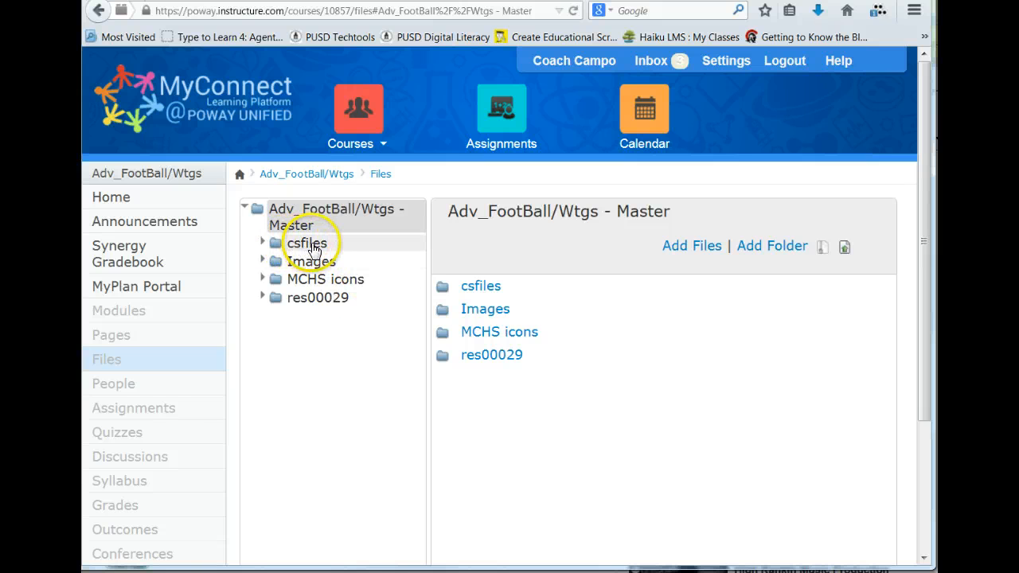
pyautogui.click(262, 243)
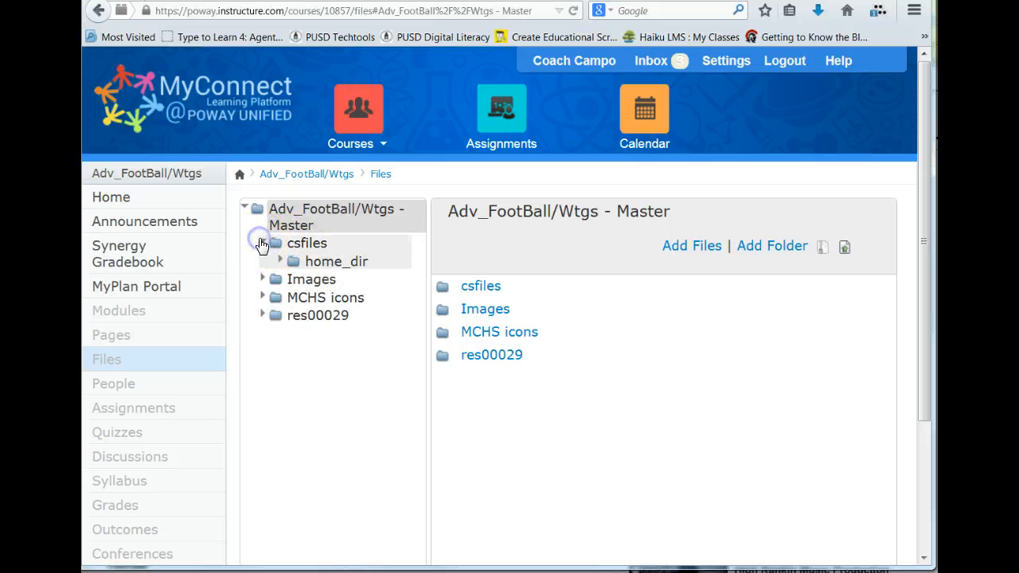
pyautogui.click(281, 262)
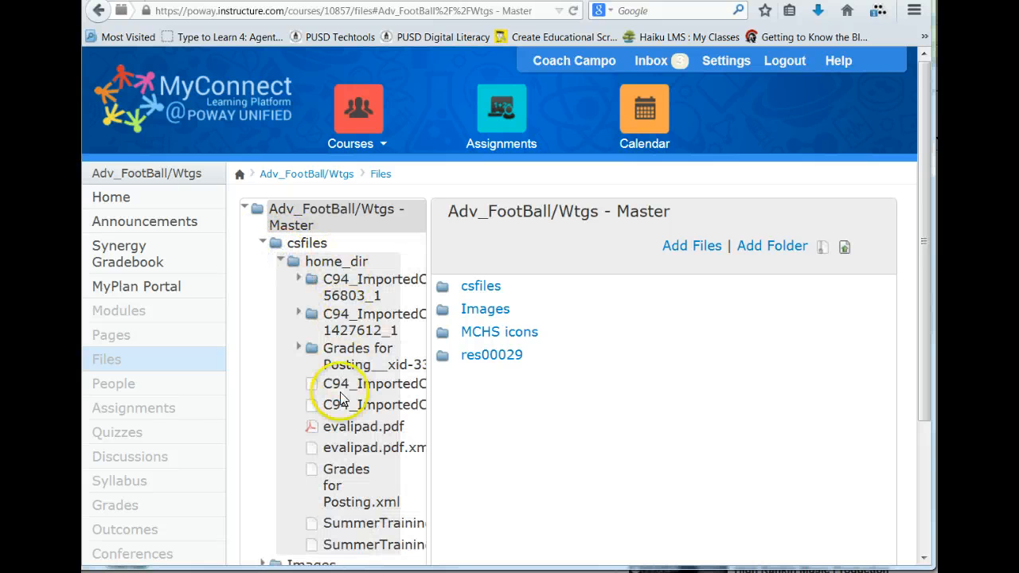
pyautogui.click(263, 244)
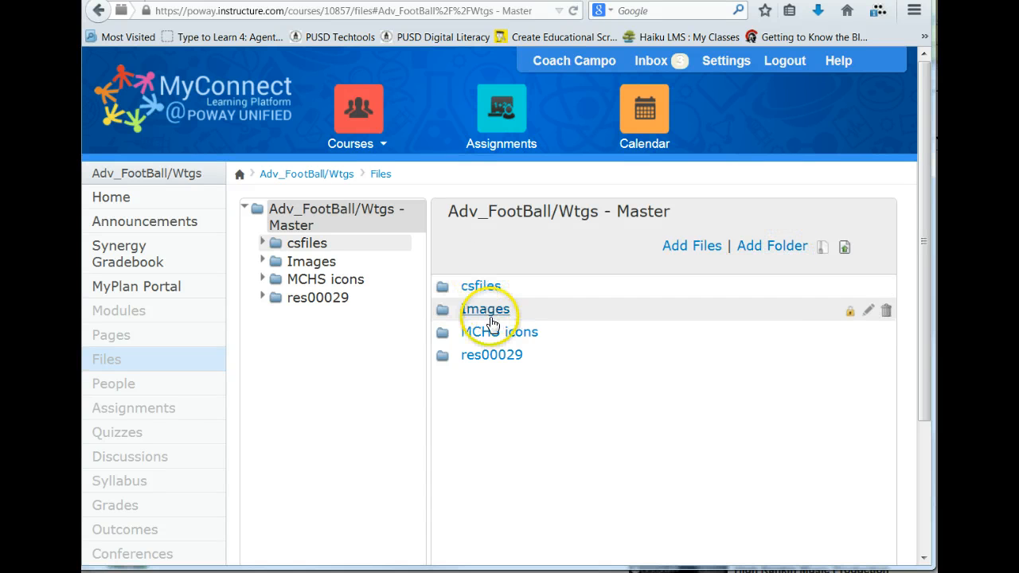
# Step: Add a folder named NewFolder 2014-15 to the course's root files directory
pyautogui.click(774, 249)
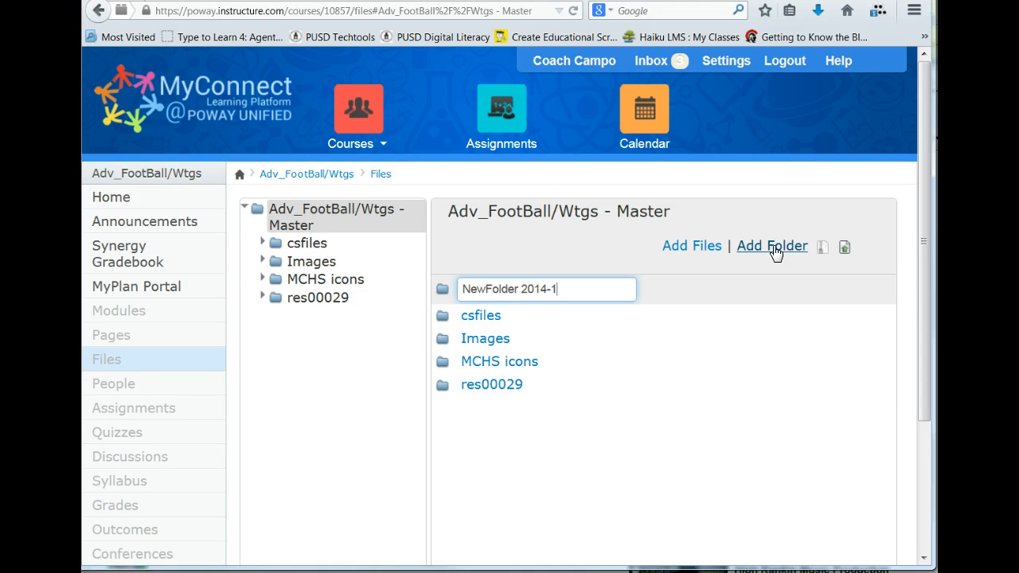
pyautogui.click(819, 248)
pyautogui.press('Return')
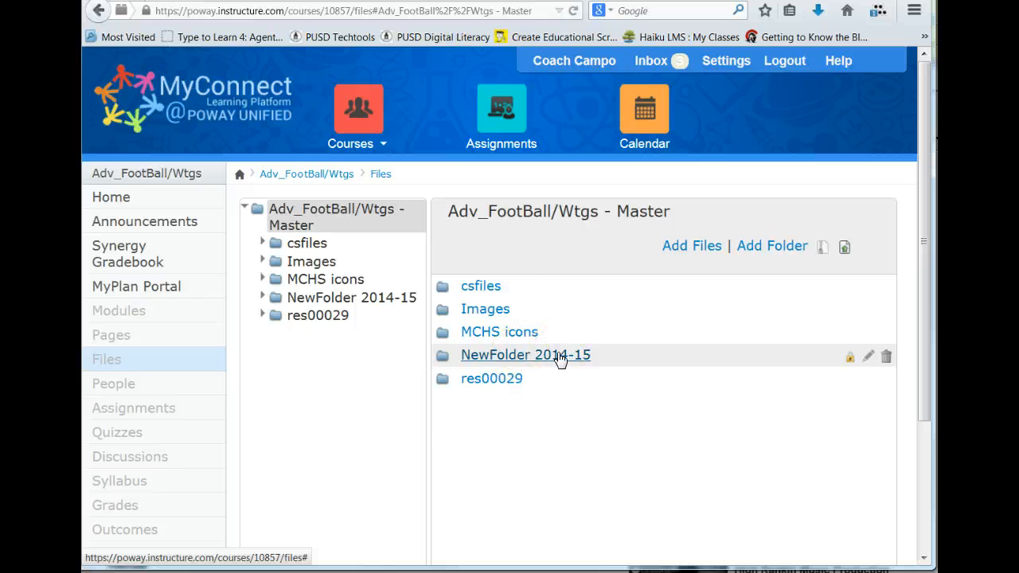
# Step: Examine the Making the Transition front page with its template links, and all modules of the course
pyautogui.click(110, 340)
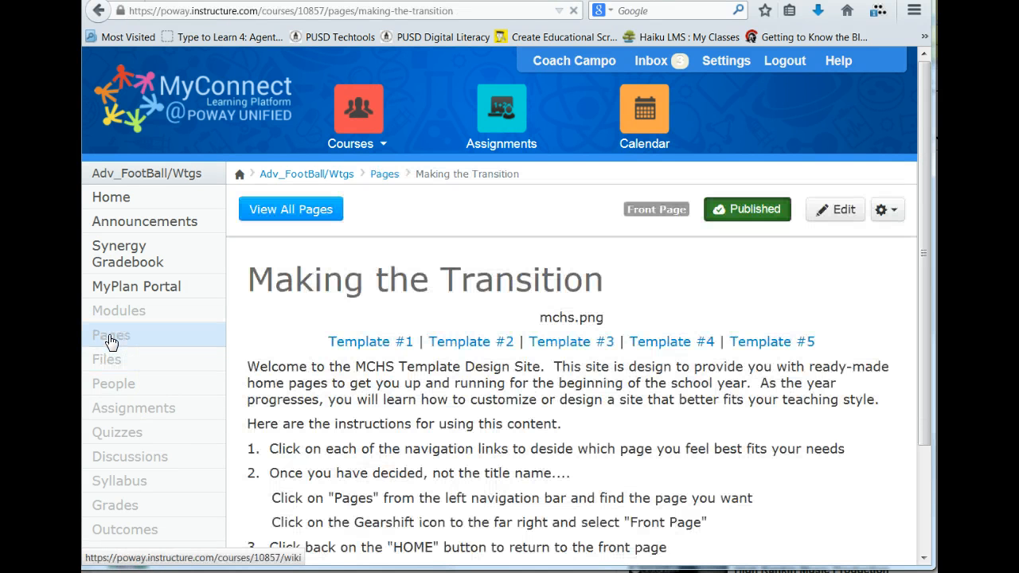
pyautogui.moveTo(924, 201); pyautogui.dragTo(925, 304)
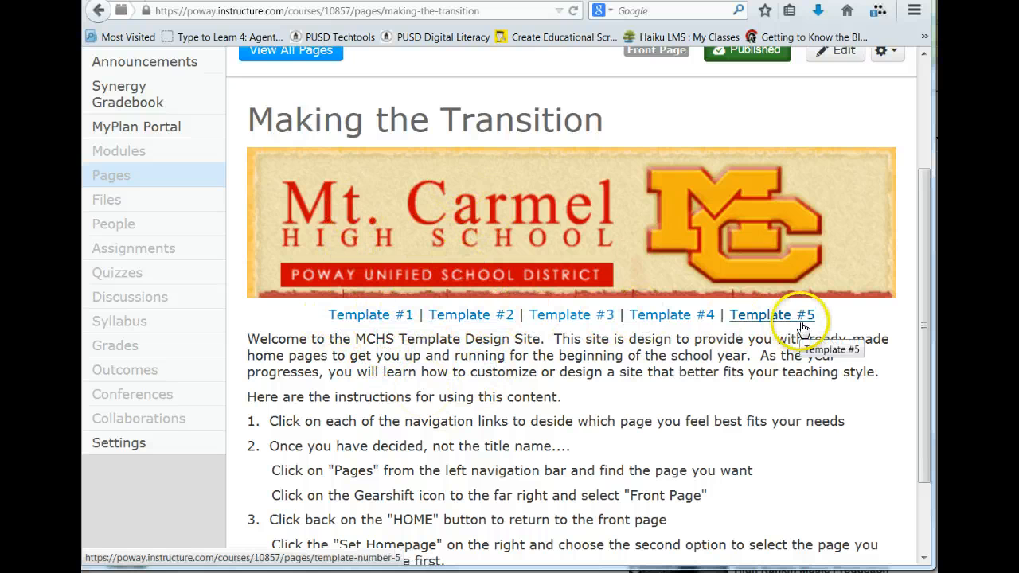
pyautogui.click(114, 158)
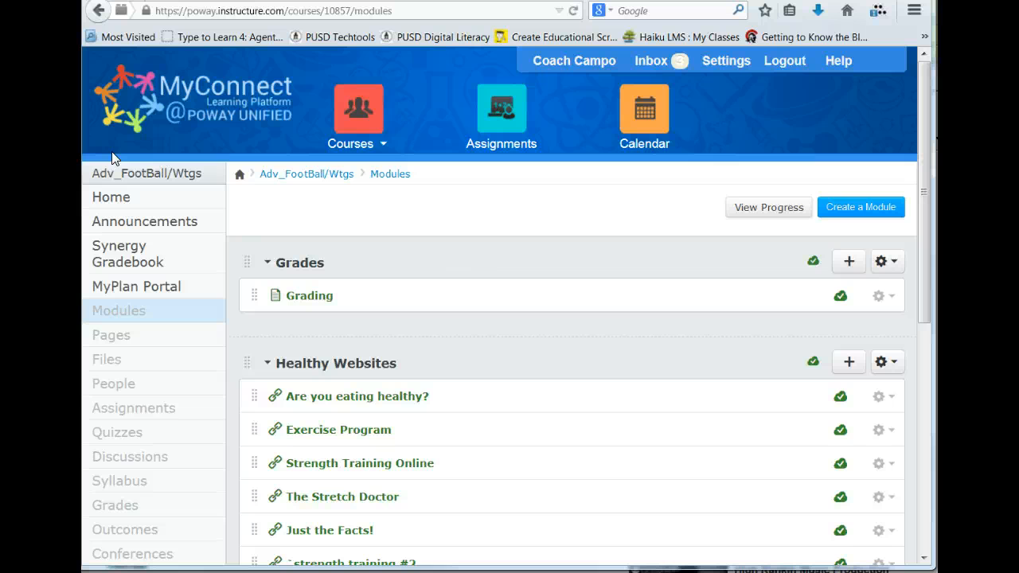
pyautogui.scroll(-2, 450, 280)
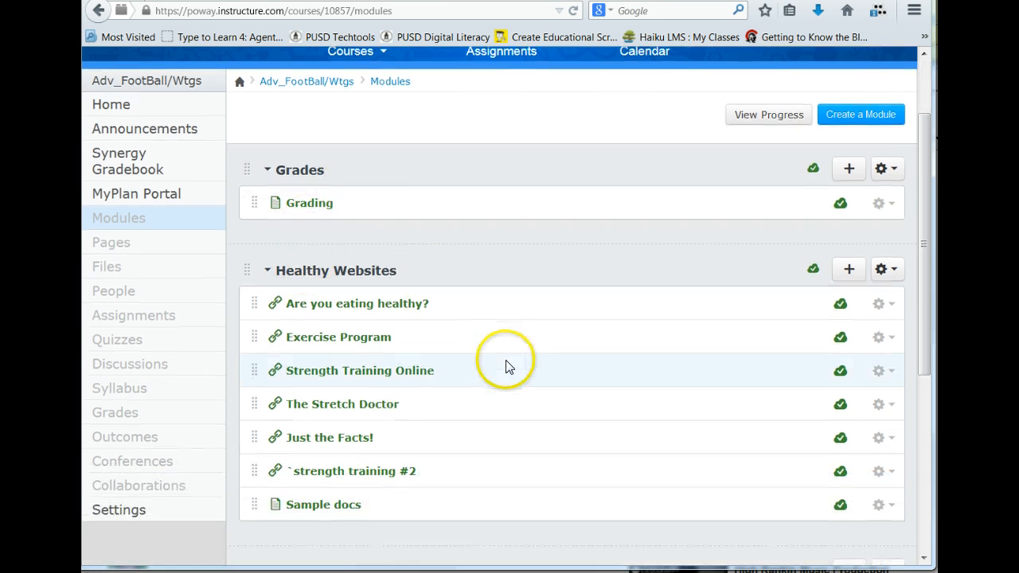
pyautogui.scroll(-6, 506, 362)
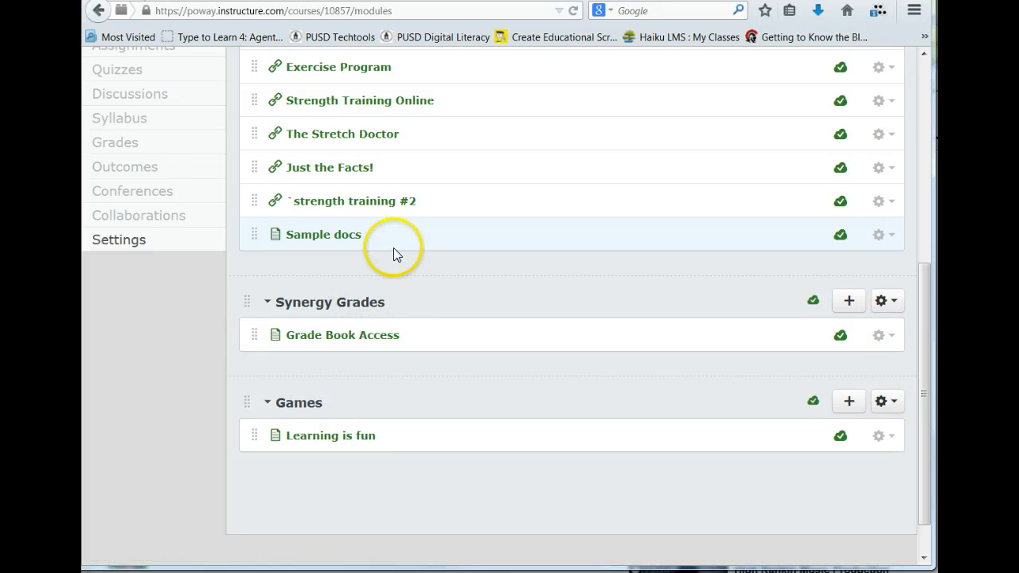
pyautogui.scroll(6, 394, 253)
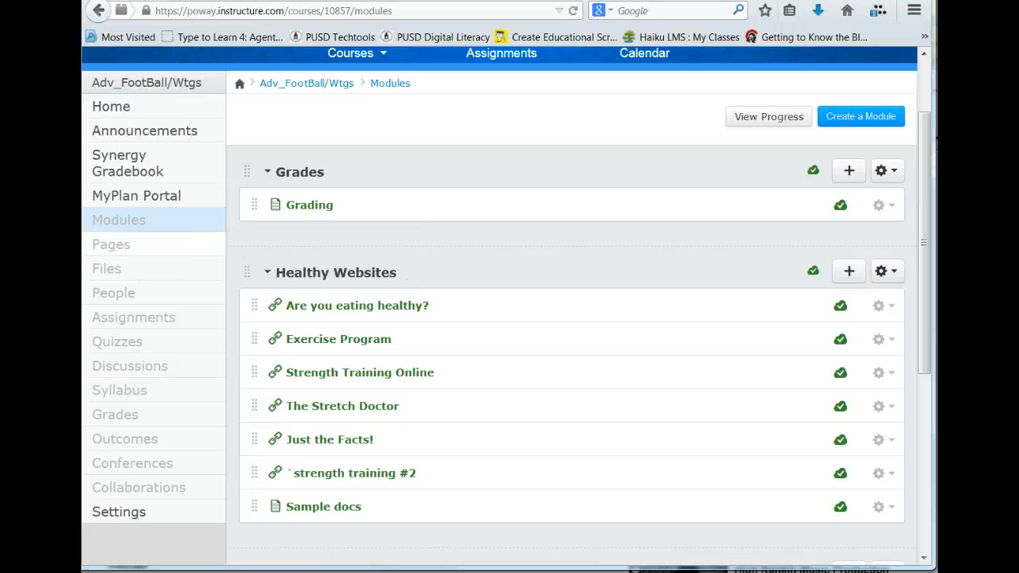
# Step: Look through the full list of course pages, compare it with the modules, and view the course home page
pyautogui.click(109, 249)
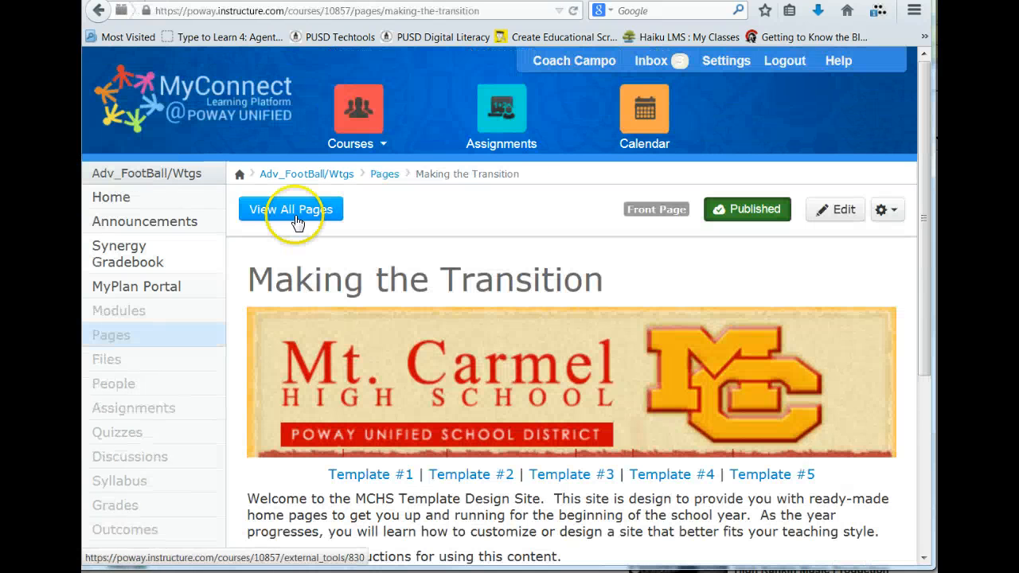
pyautogui.click(297, 222)
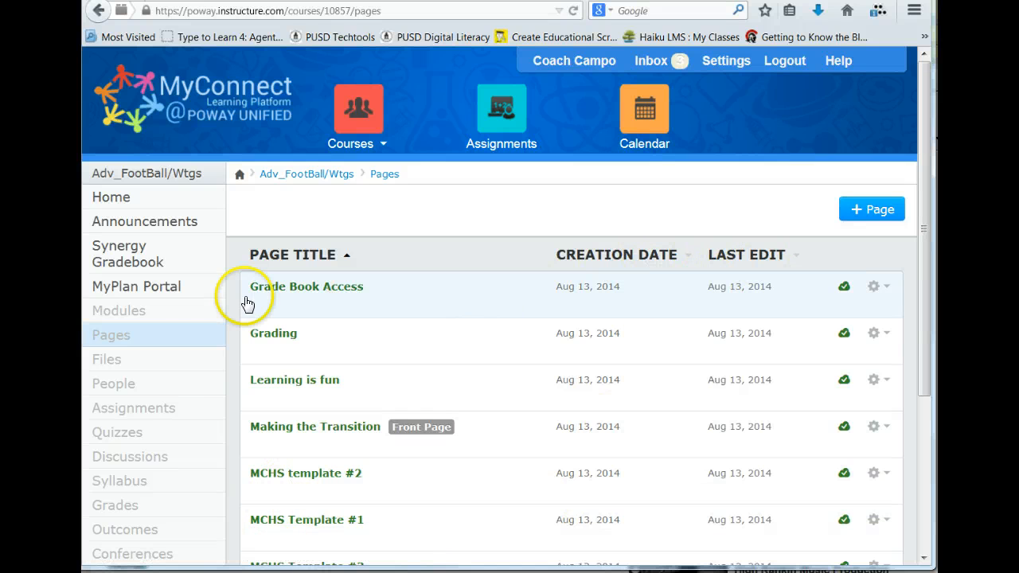
pyautogui.click(120, 311)
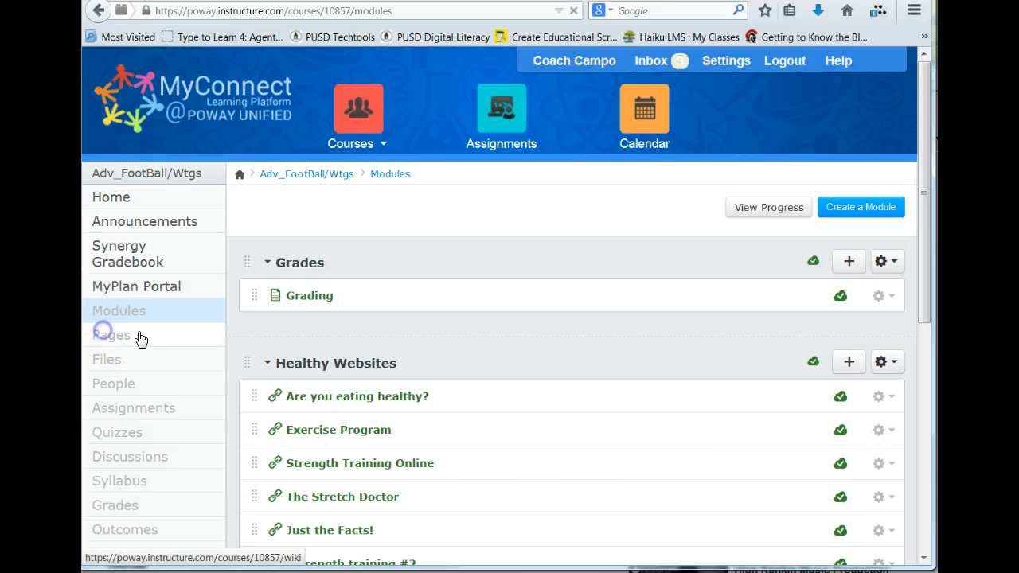
pyautogui.click(124, 340)
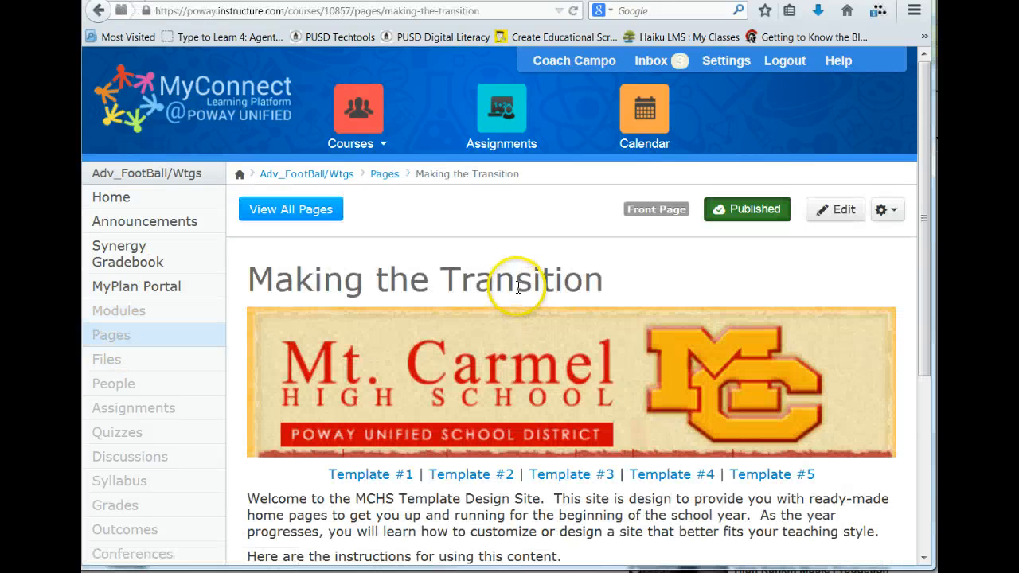
pyautogui.click(291, 213)
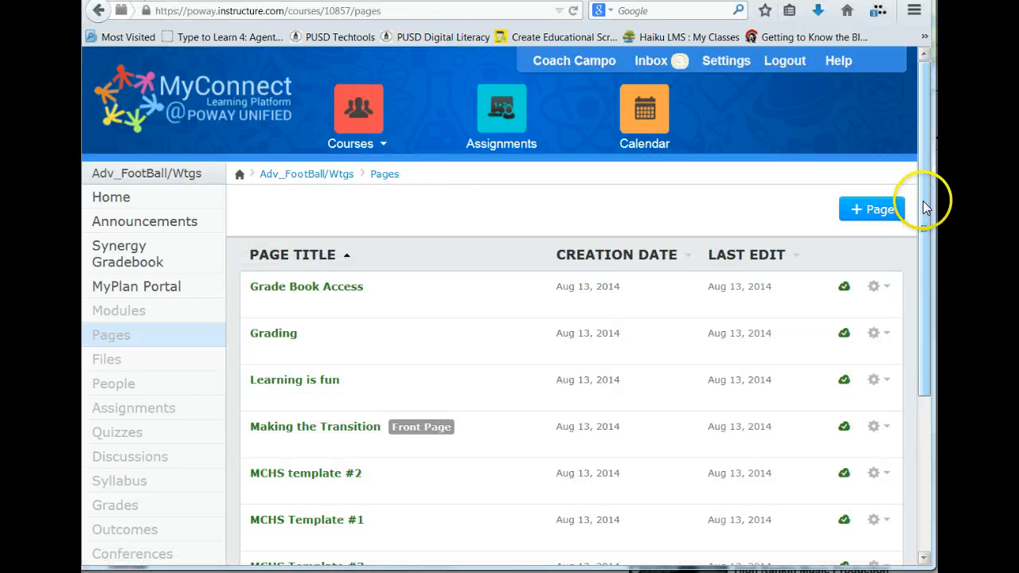
pyautogui.moveTo(922, 202); pyautogui.dragTo(912, 367)
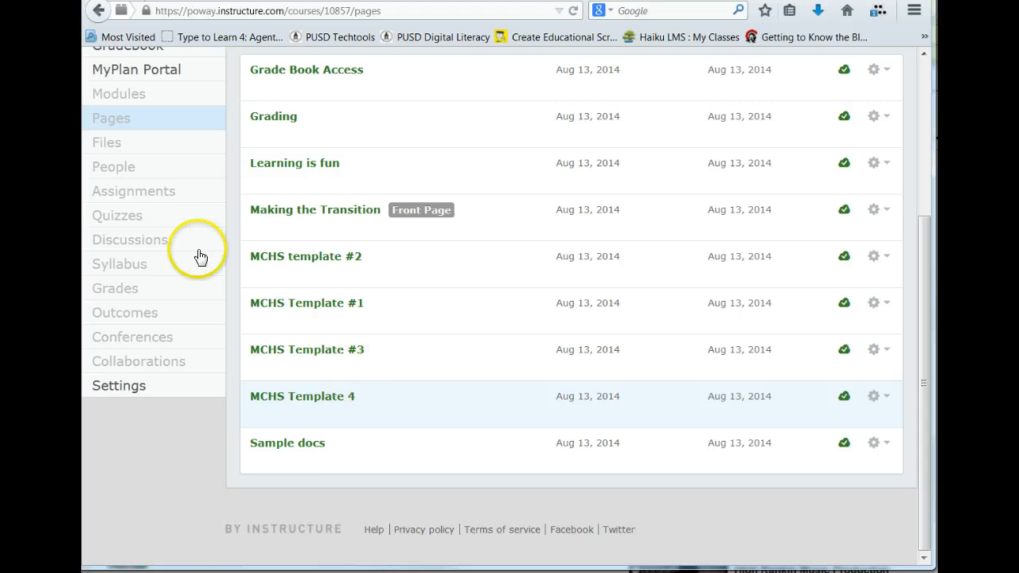
pyautogui.scroll(3, 199, 257)
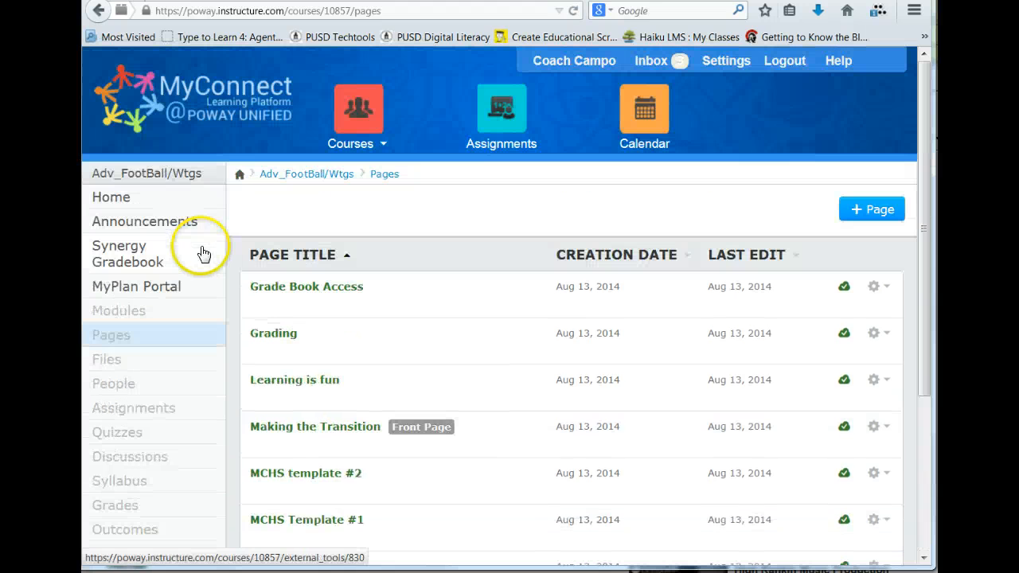
pyautogui.click(110, 199)
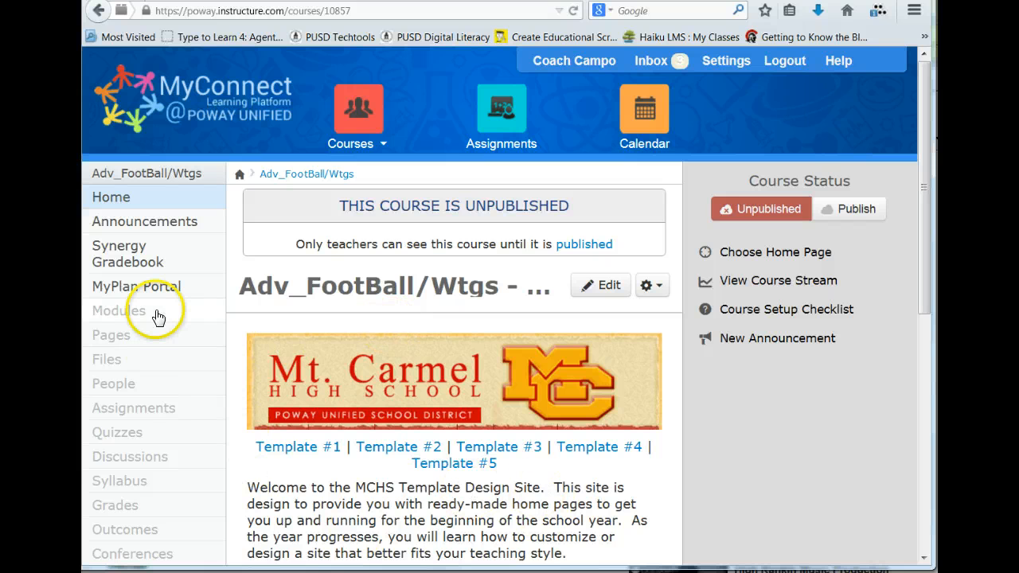
# Step: Set MCHS Template 4 as the course's front page from the list of all pages
pyautogui.click(109, 341)
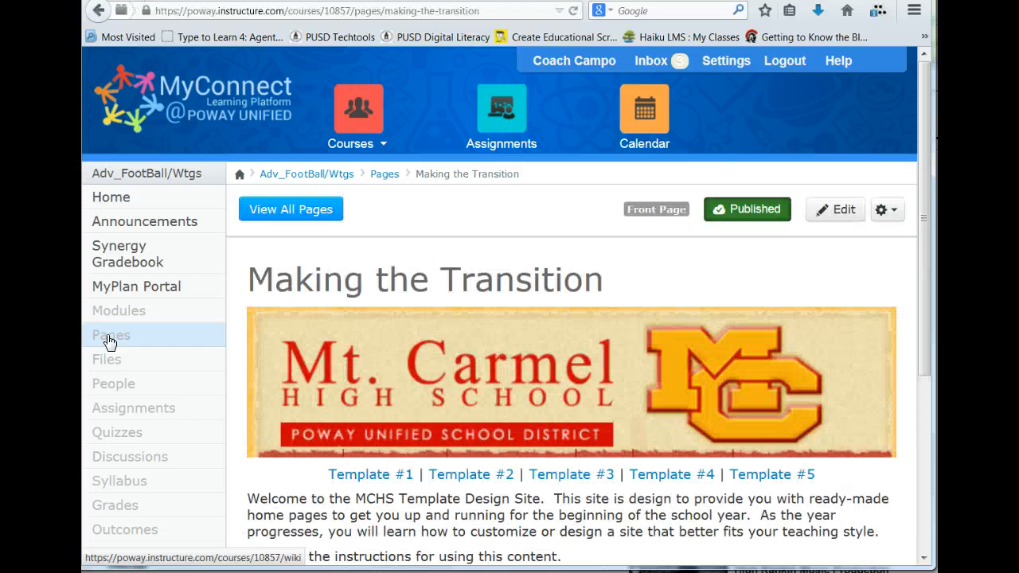
pyautogui.click(289, 211)
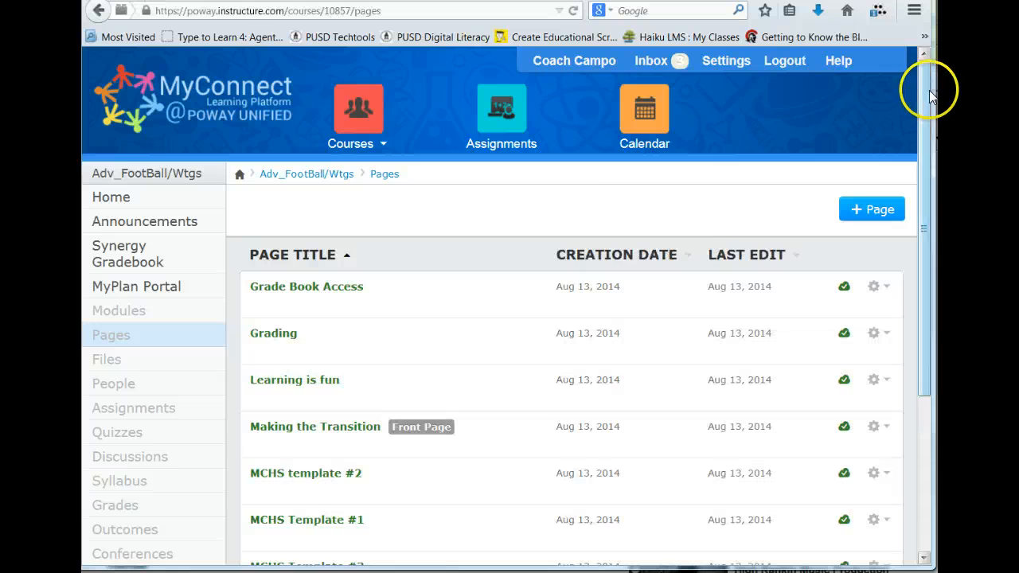
pyautogui.moveTo(923, 87); pyautogui.dragTo(914, 263)
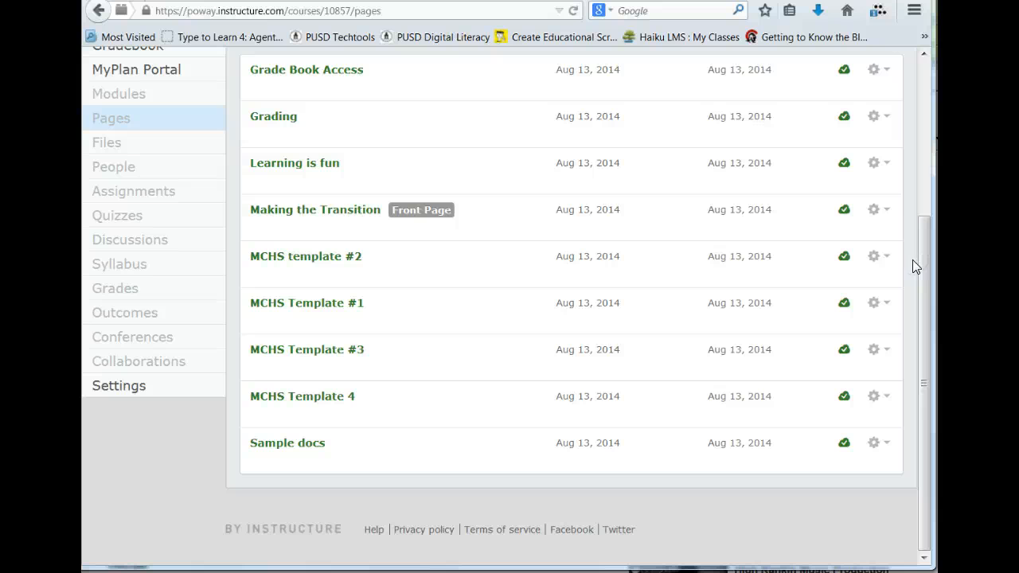
pyautogui.scroll(4, 498, 237)
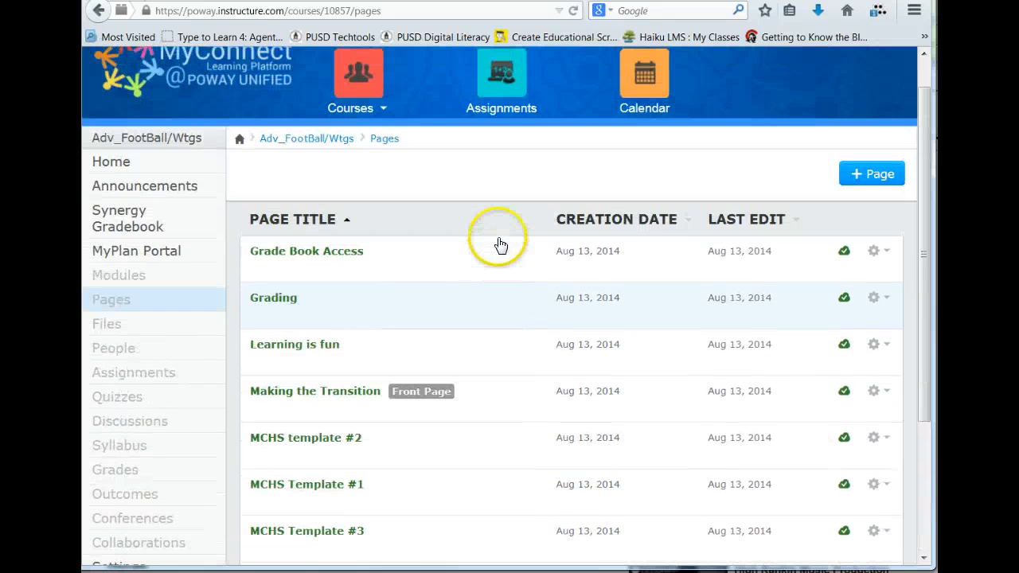
pyautogui.scroll(-2, 498, 243)
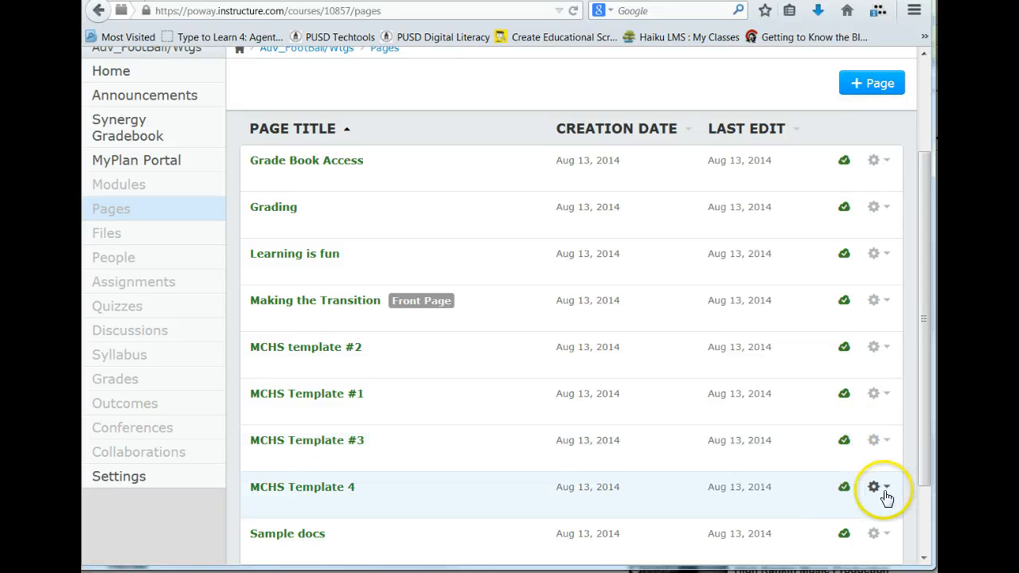
pyautogui.click(888, 492)
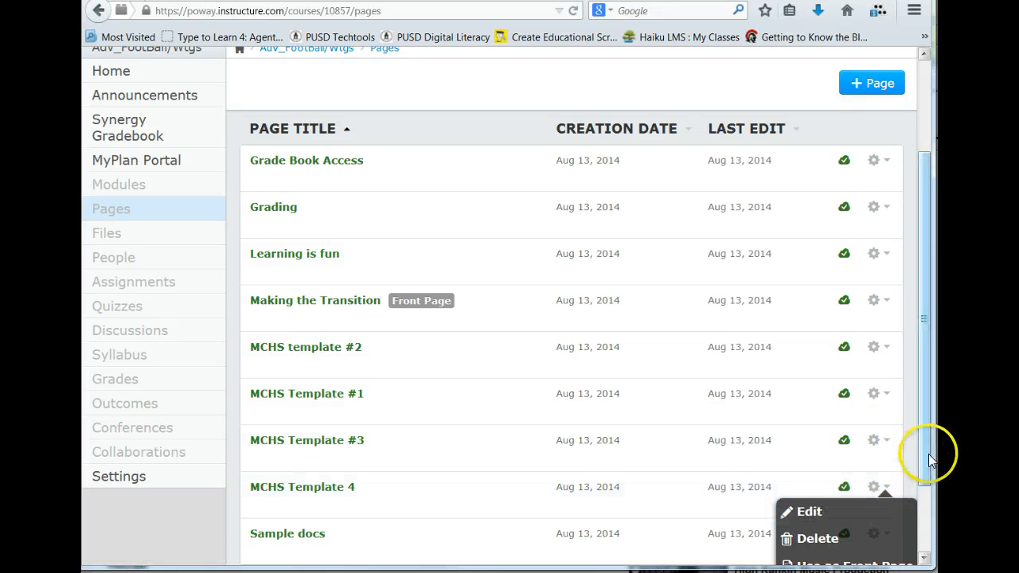
pyautogui.moveTo(932, 454); pyautogui.dragTo(925, 495)
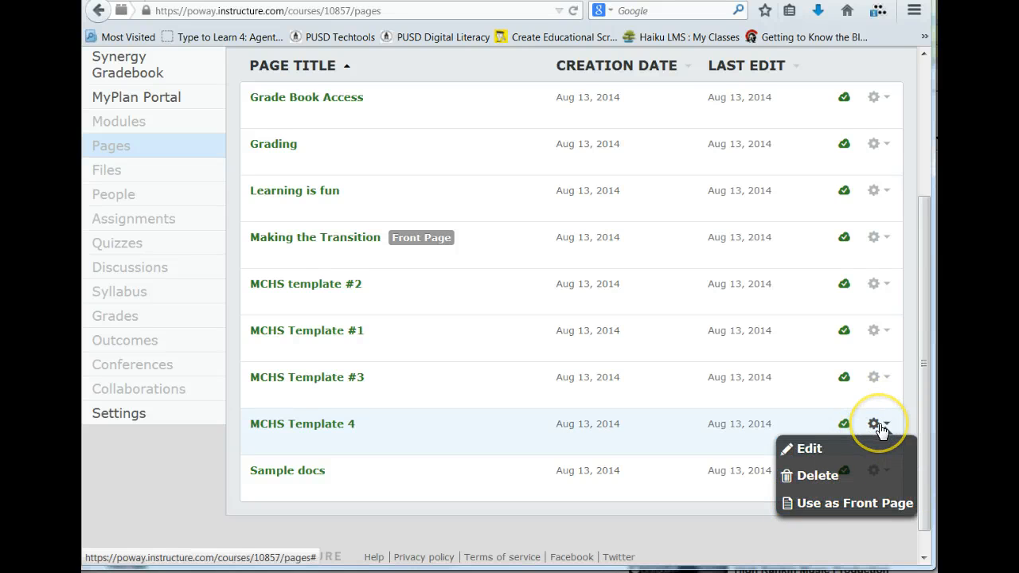
pyautogui.click(856, 503)
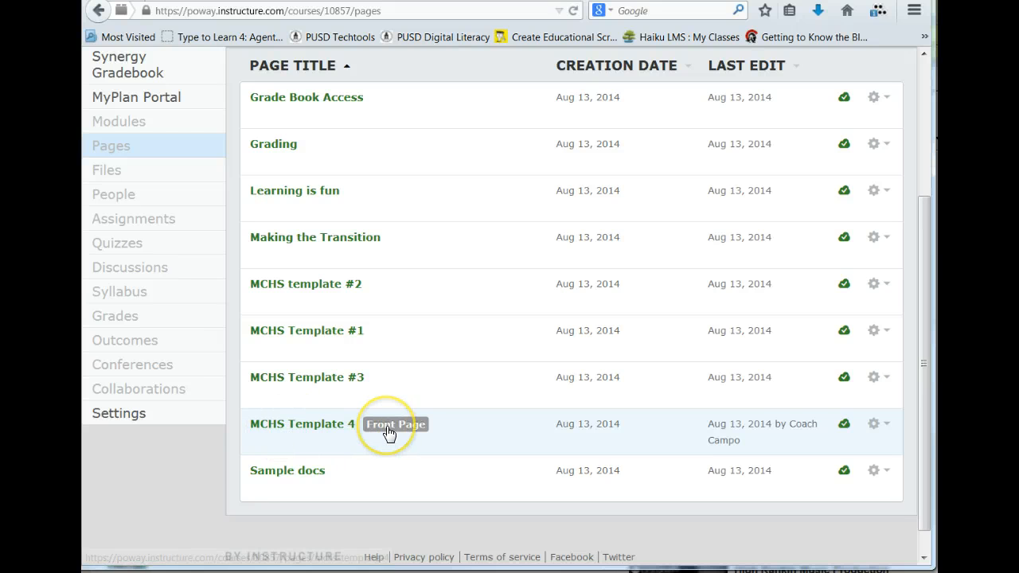
# Step: Check the course home page's new template layout, from the school banner to the unit buttons
pyautogui.scroll(3, 388, 432)
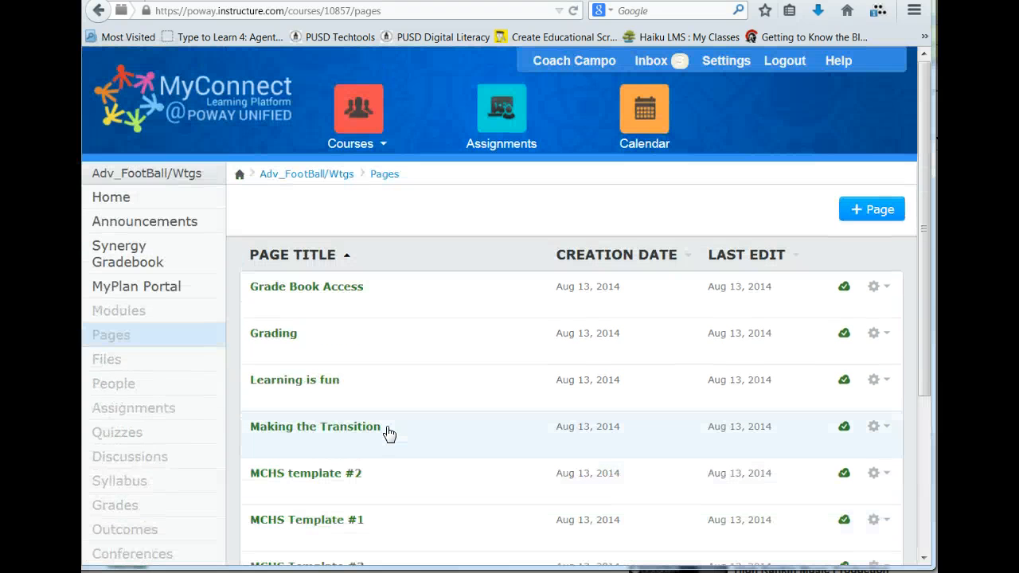
pyautogui.click(113, 200)
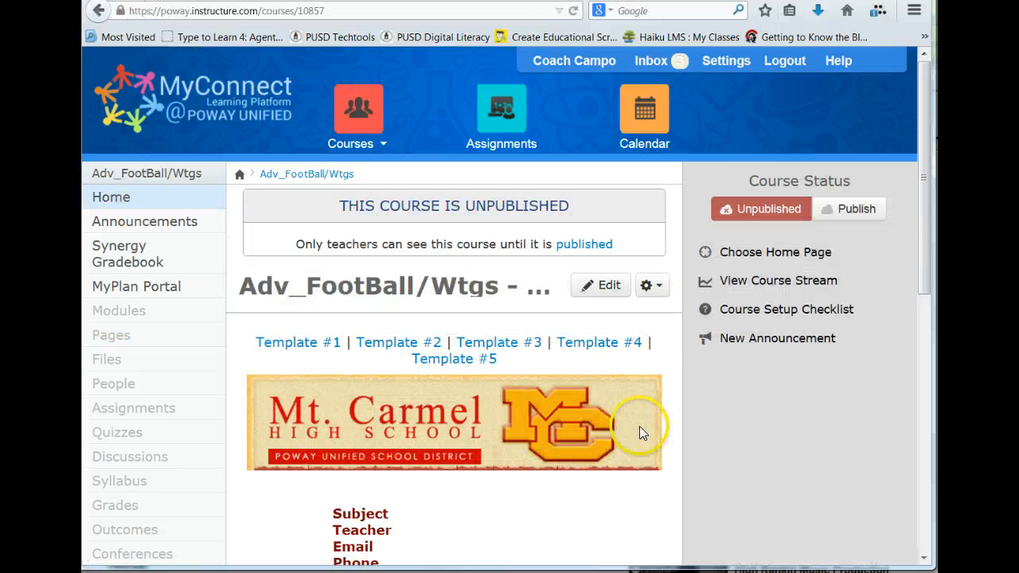
pyautogui.moveTo(922, 226); pyautogui.dragTo(898, 280)
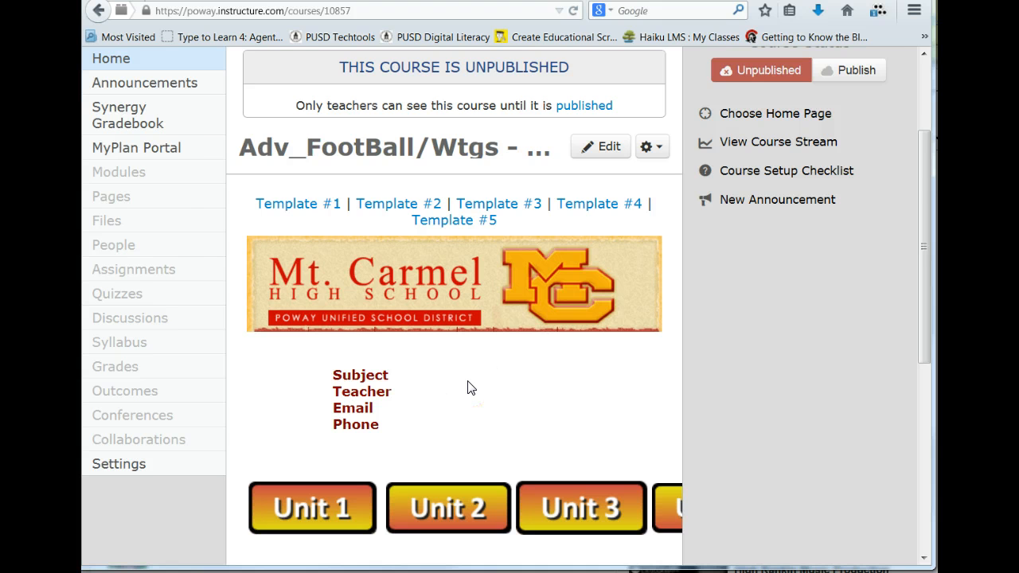
pyautogui.scroll(3, 467, 388)
# Step: View the list of all enrolled courses and compare it with the customized My Courses list
pyautogui.click(354, 107)
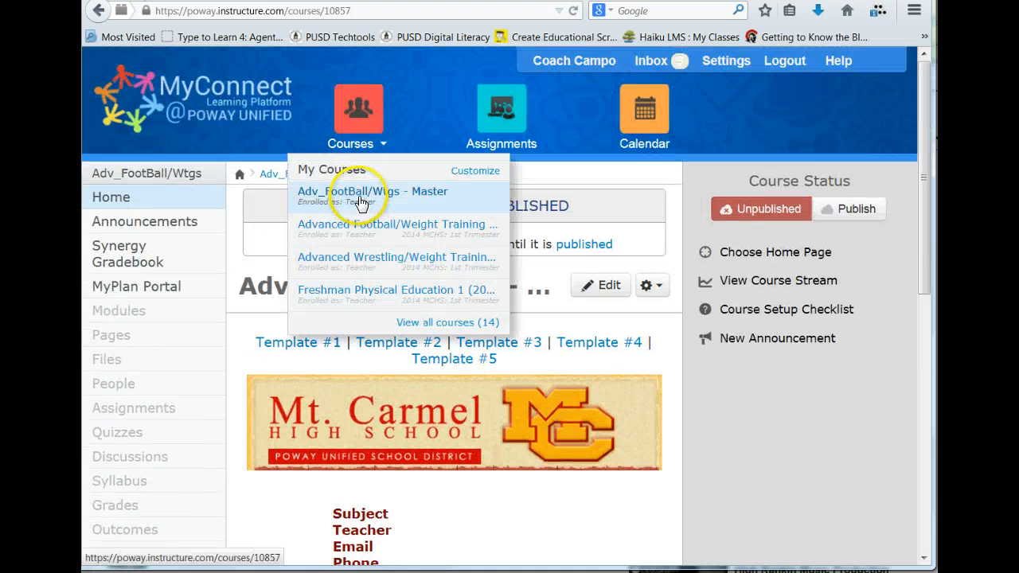
pyautogui.click(435, 324)
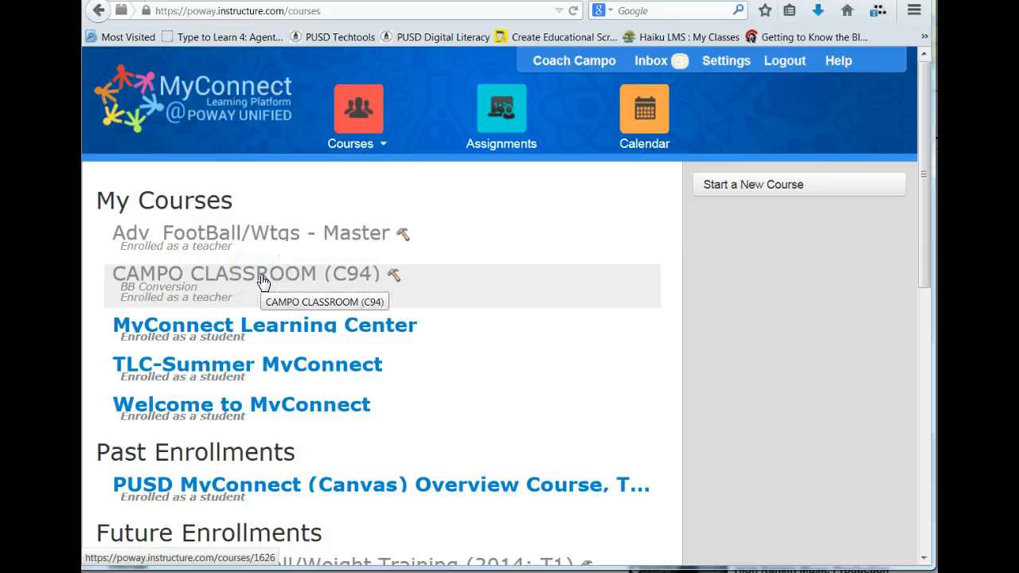
pyautogui.click(362, 138)
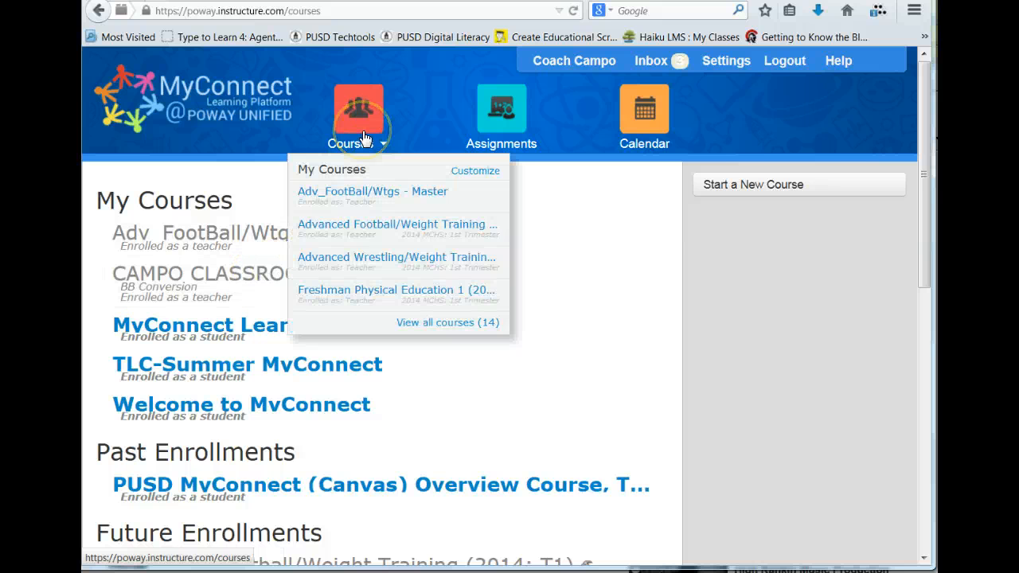